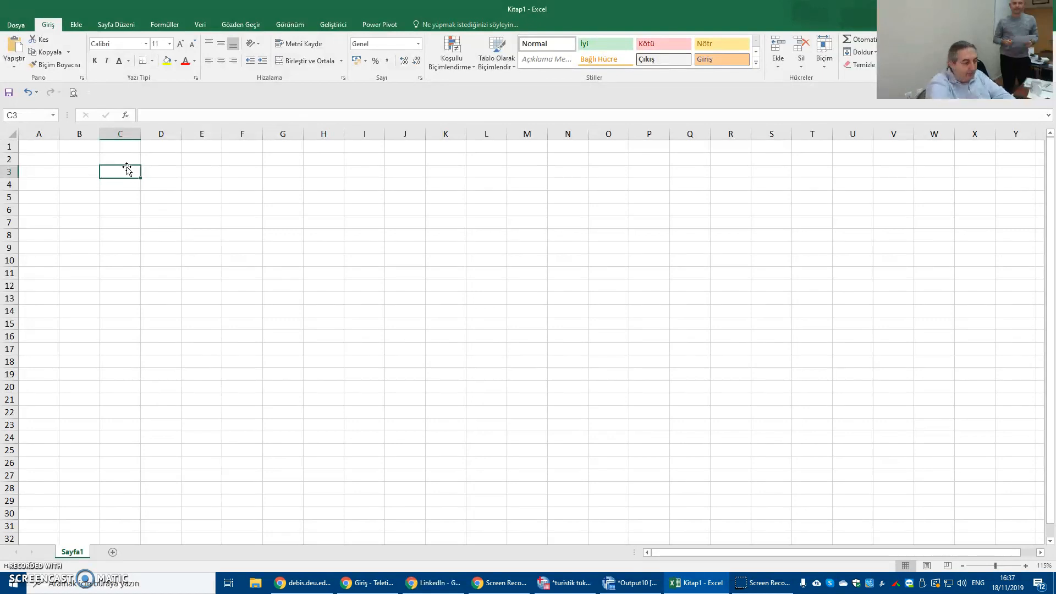
Step: Enter the title TOPSIS in C3 and the heading Criteria in C5
{"action": "type", "text": "TOPS"}
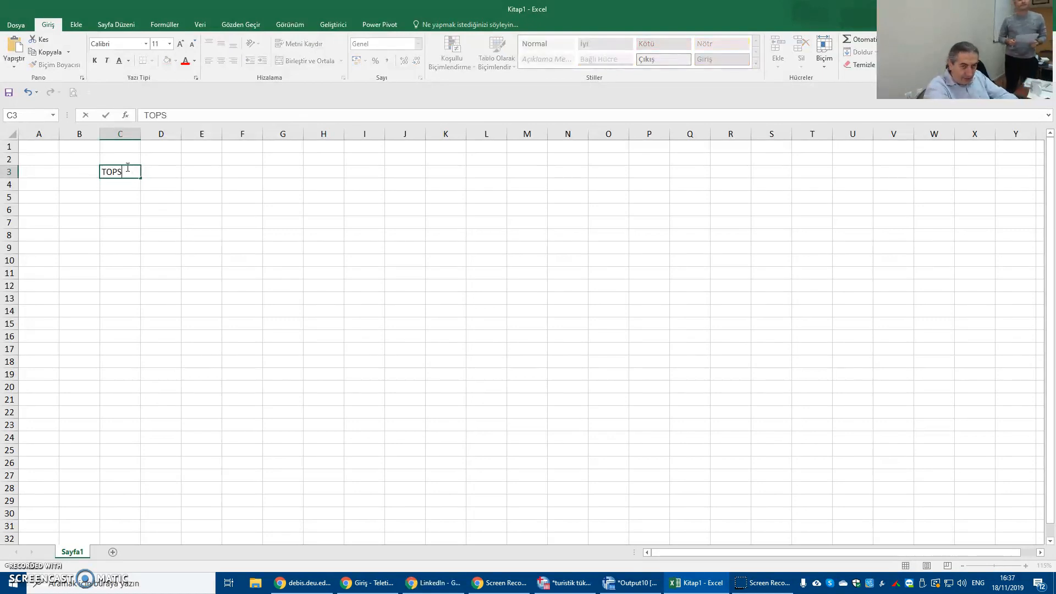
{"action": "type", "text": "IS"}
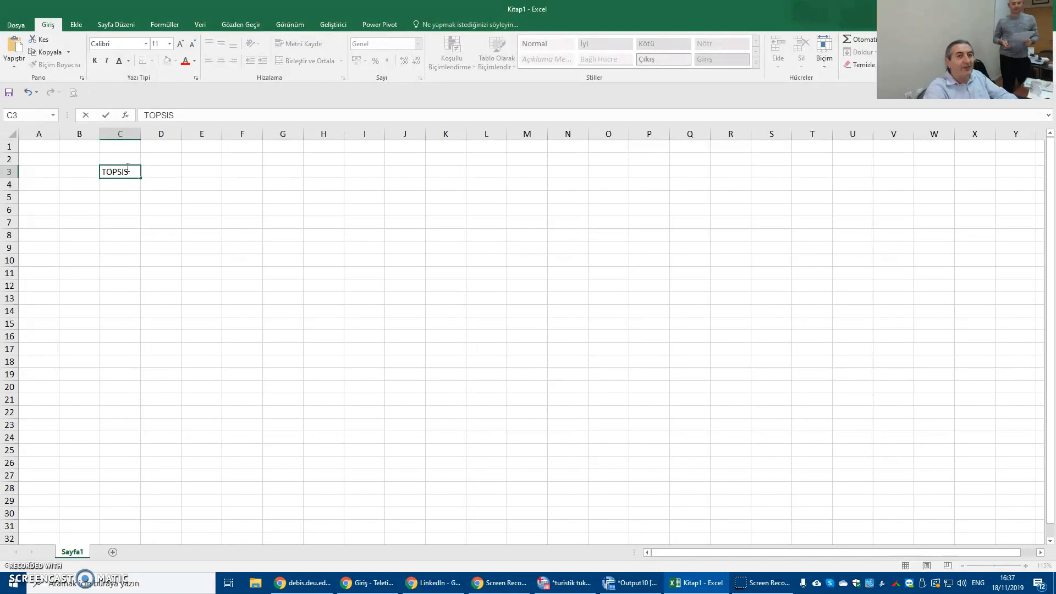
{"action": "key", "text": "Return"}
{"action": "key", "text": "Return"}
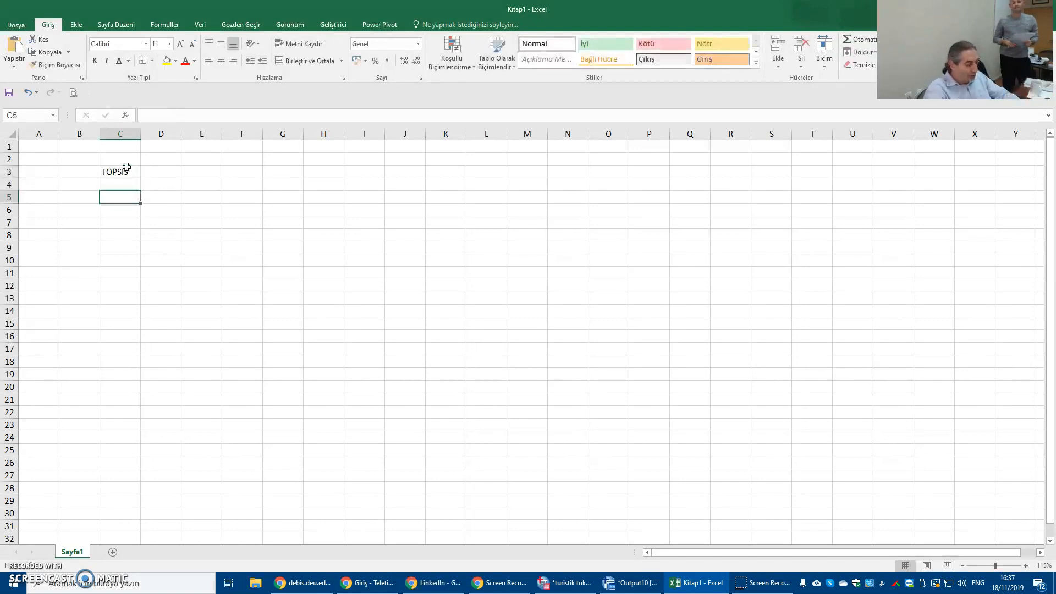
{"action": "type", "text": "Cir"}
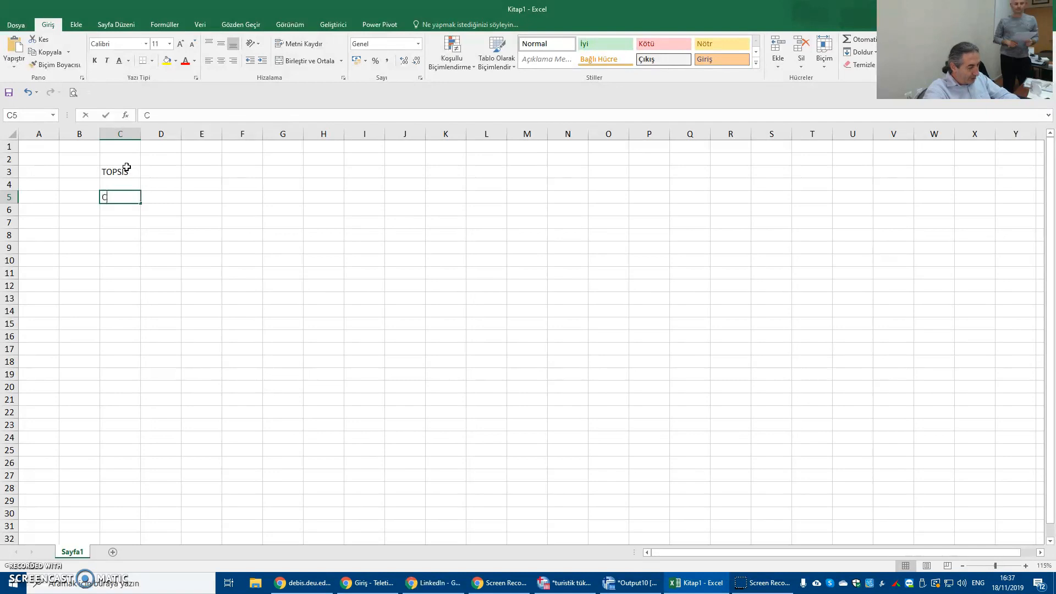
{"action": "key", "text": "BackSpace"}
{"action": "key", "text": "BackSpace"}
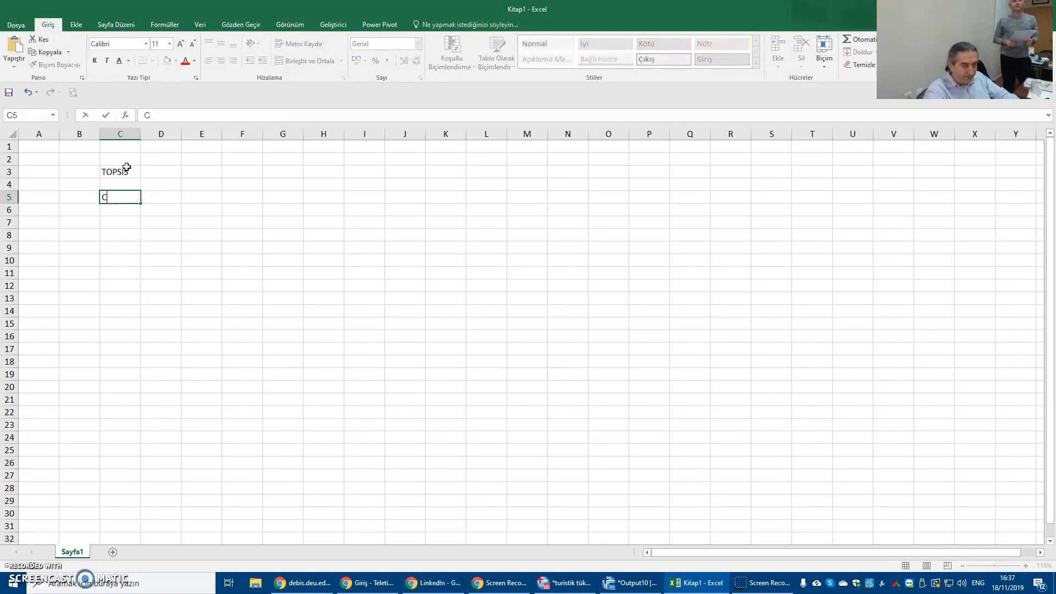
{"action": "type", "text": "riteria"}
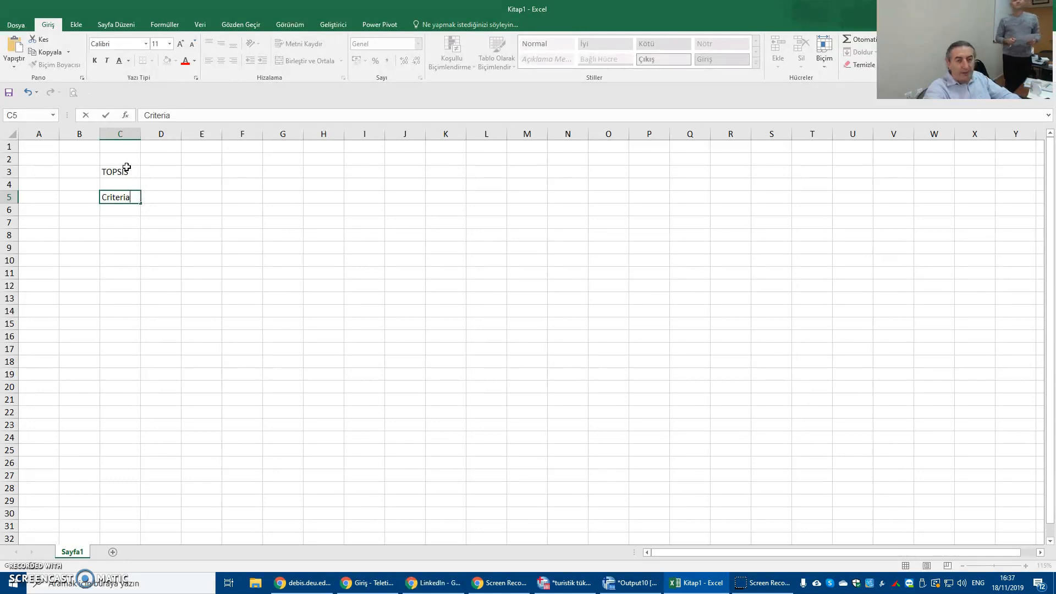
{"action": "key", "text": "Return"}
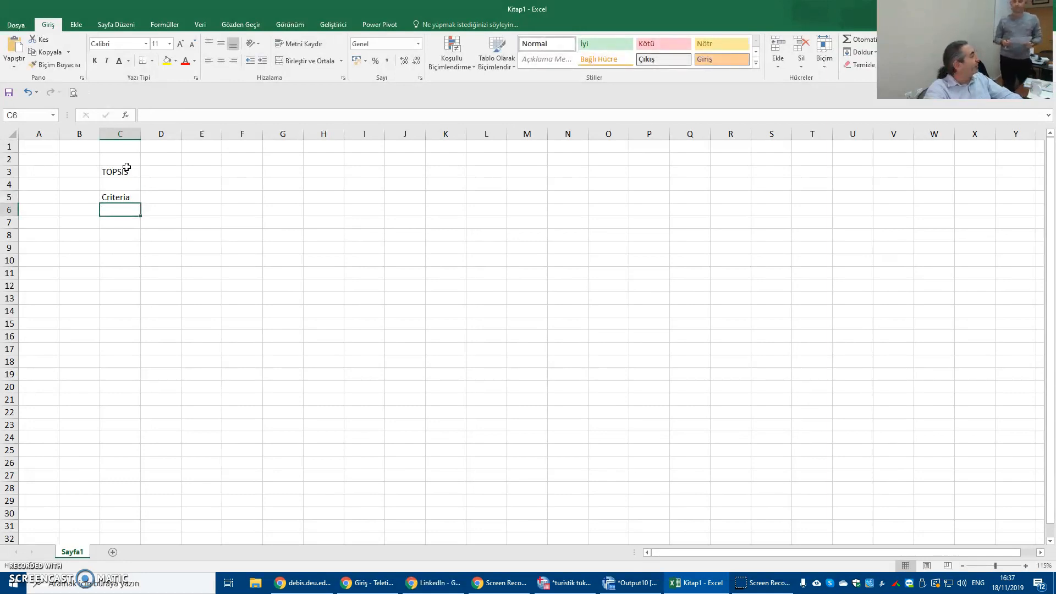
Step: Label E3 as Example and enter "Choosing best alternative for school selection (PhD)" in F3
{"action": "key", "text": "Up"}
{"action": "key", "text": "Up"}
{"action": "key", "text": "Right"}
{"action": "key", "text": "Up"}
{"action": "key", "text": "Right"}
{"action": "type", "text": "Example"}
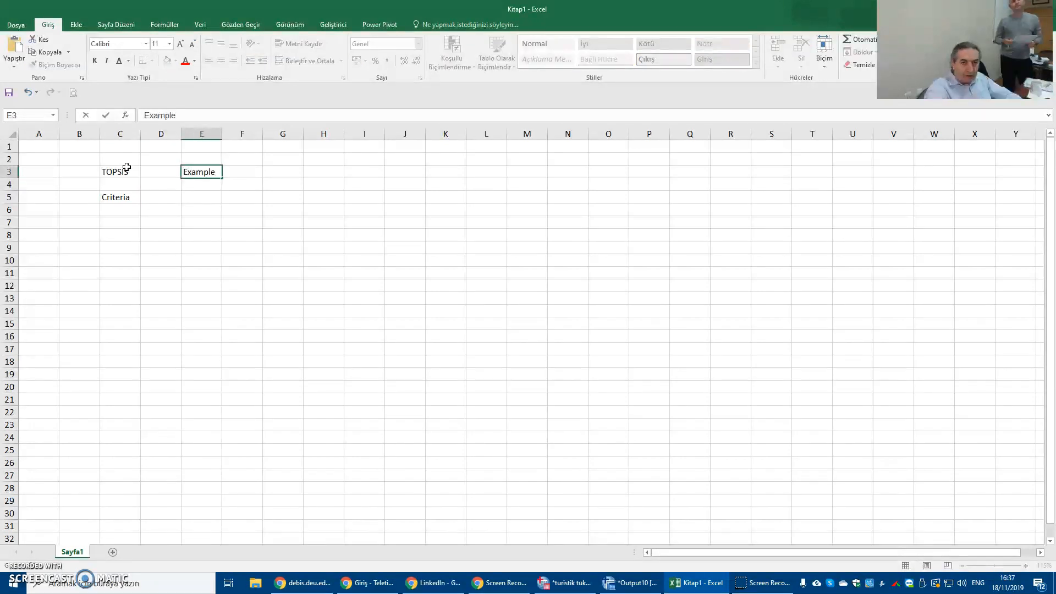
{"action": "key", "text": "Right"}
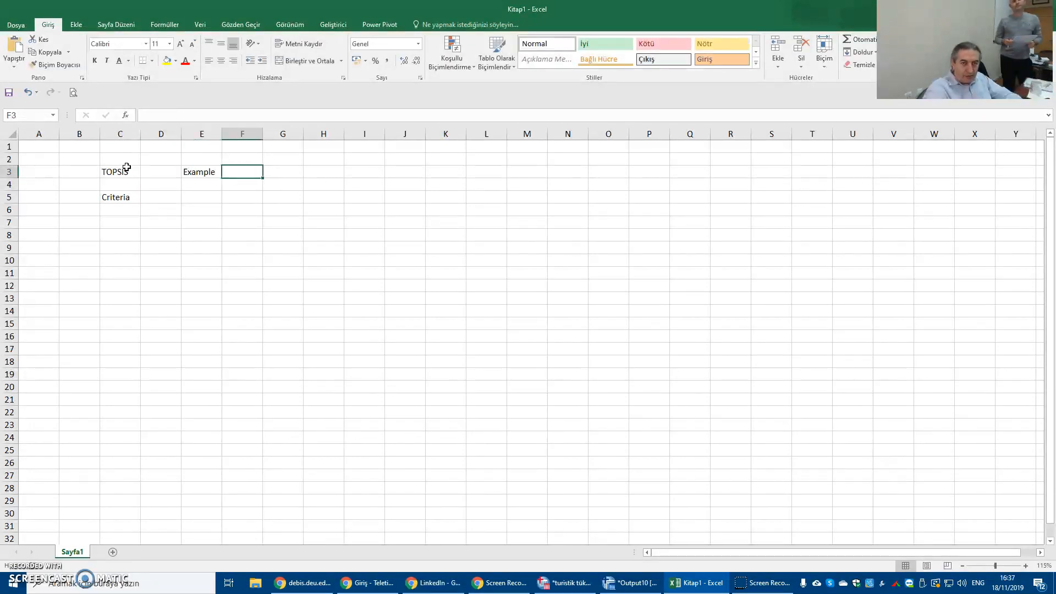
{"action": "type", "text": "Choosing best alternative for school selection"}
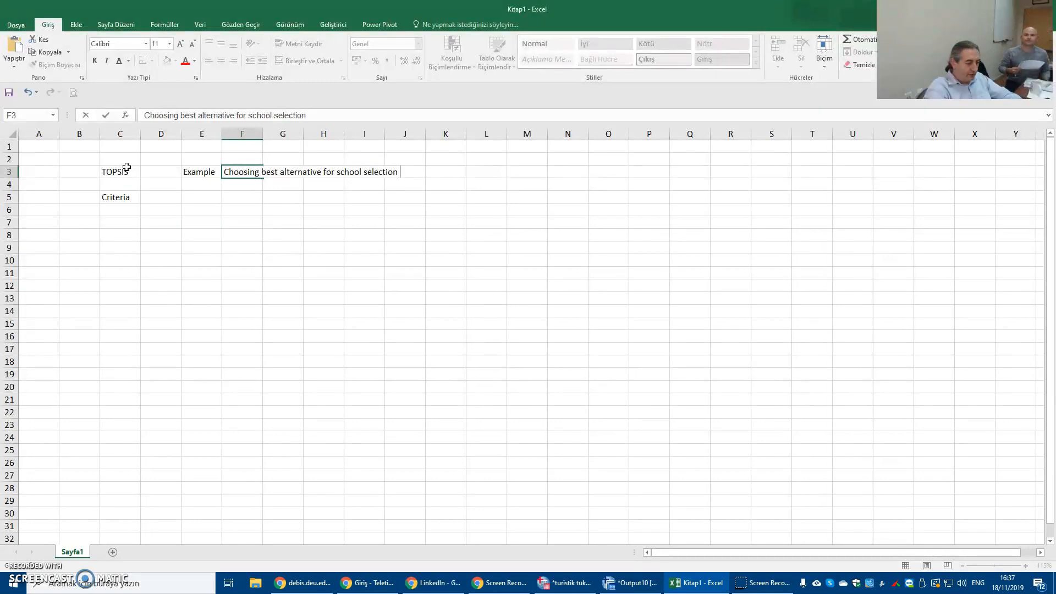
{"action": "type", "text": " (PhD)"}
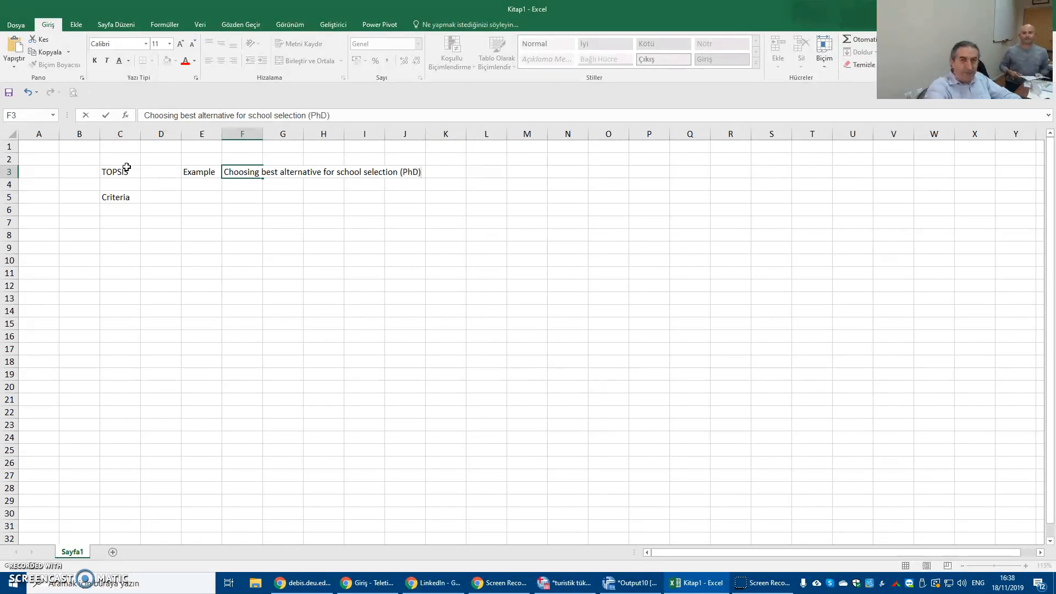
{"action": "key", "text": "Return"}
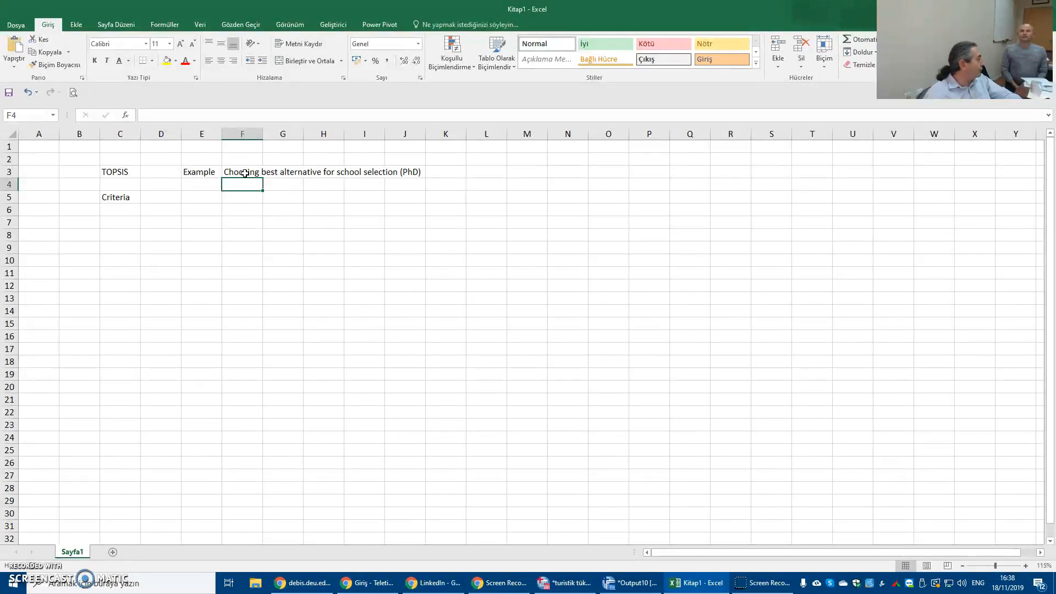
Step: Enter "Tuituion Fee" in C6 as the first criterion under the Criteria heading
{"action": "left_click", "coordinate": [118, 214]}
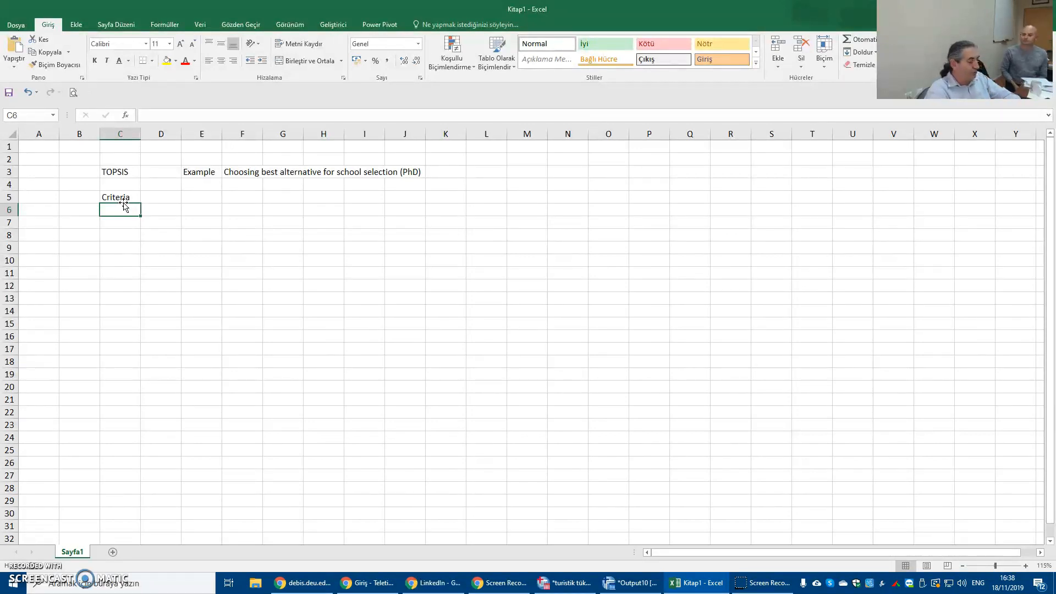
{"action": "type", "text": "tut"}
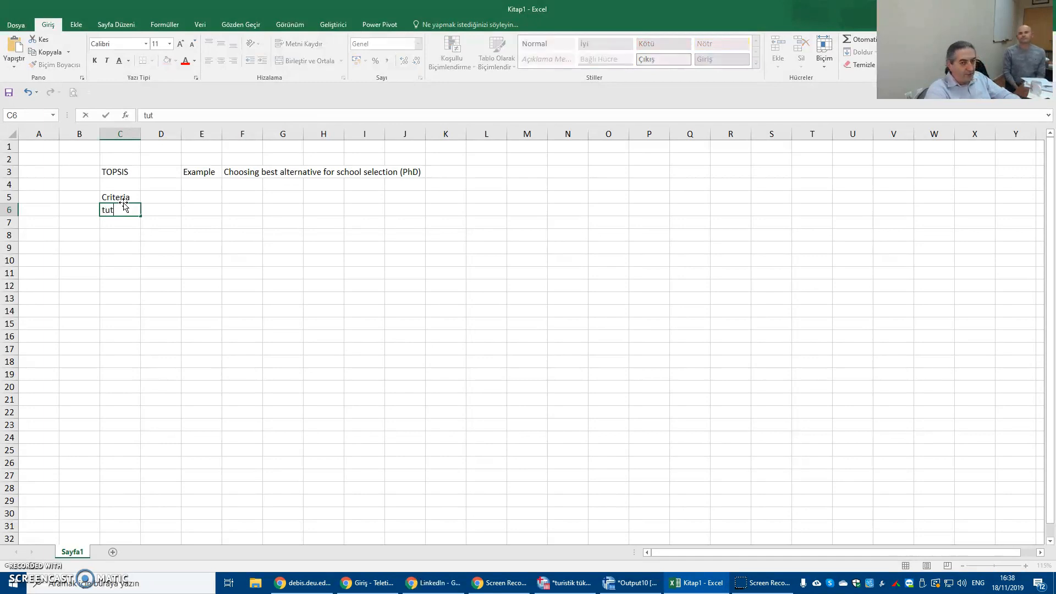
{"action": "key", "text": "BackSpace"}
{"action": "key", "text": "BackSpace"}
{"action": "key", "text": "BackSpace"}
{"action": "type", "text": "Tuituion"}
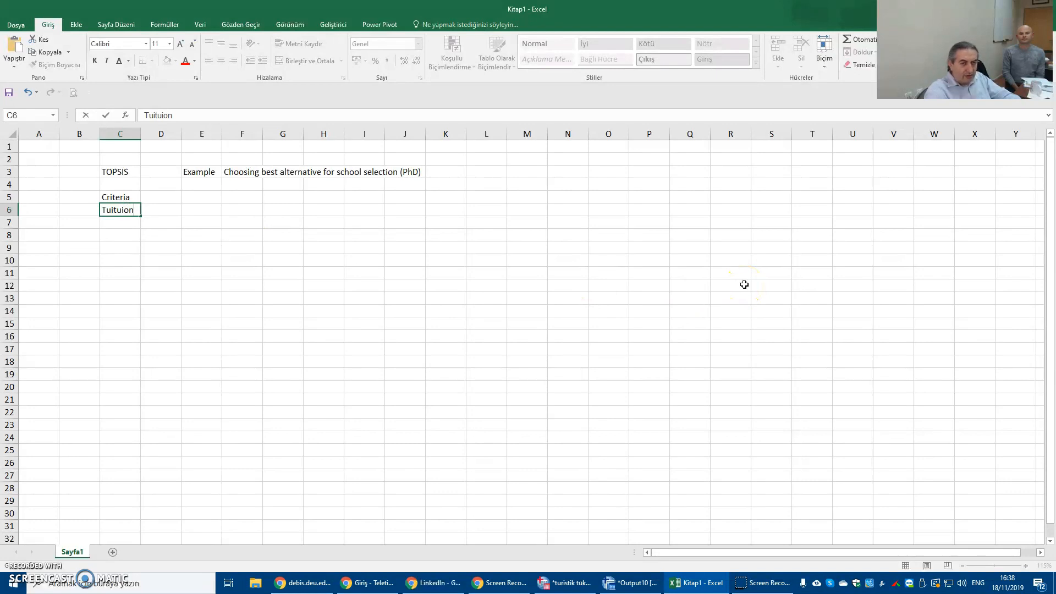
{"action": "type", "text": " Fee"}
{"action": "key", "text": "Return"}
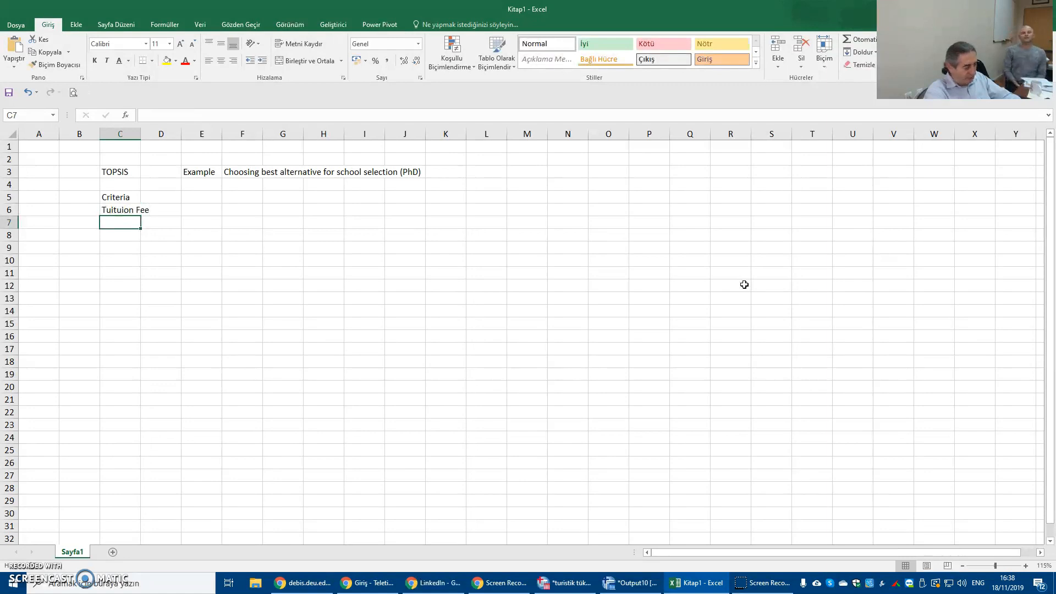
Step: Enter Reputation in C7 as the second criterion and auto-fit the width of column C
{"action": "type", "text": "Reputat"}
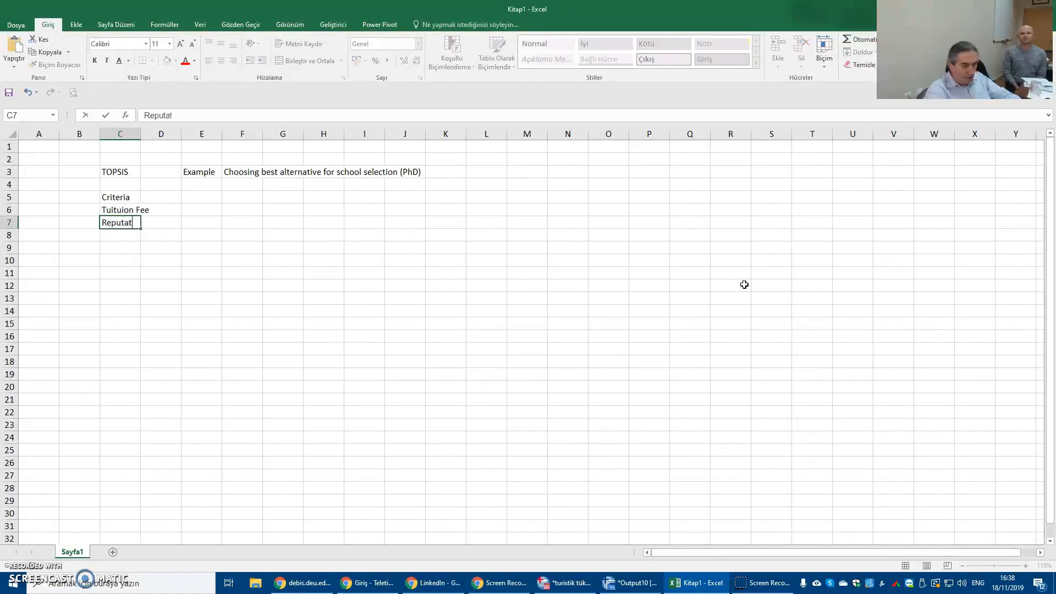
{"action": "type", "text": "ion"}
{"action": "key", "text": "Return"}
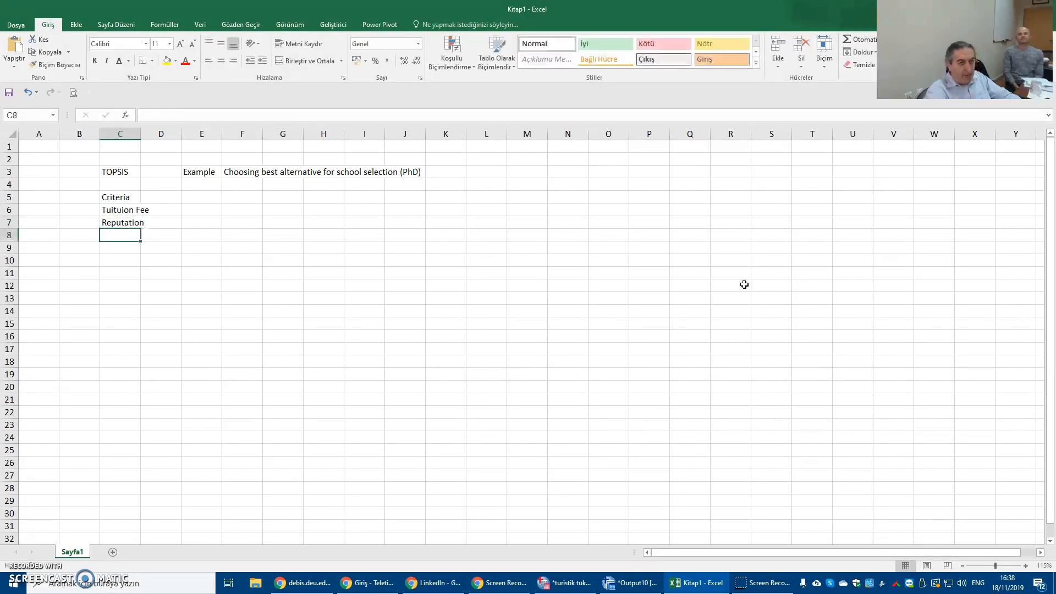
{"action": "double_click", "coordinate": [141, 137]}
{"action": "left_click", "coordinate": [135, 235]}
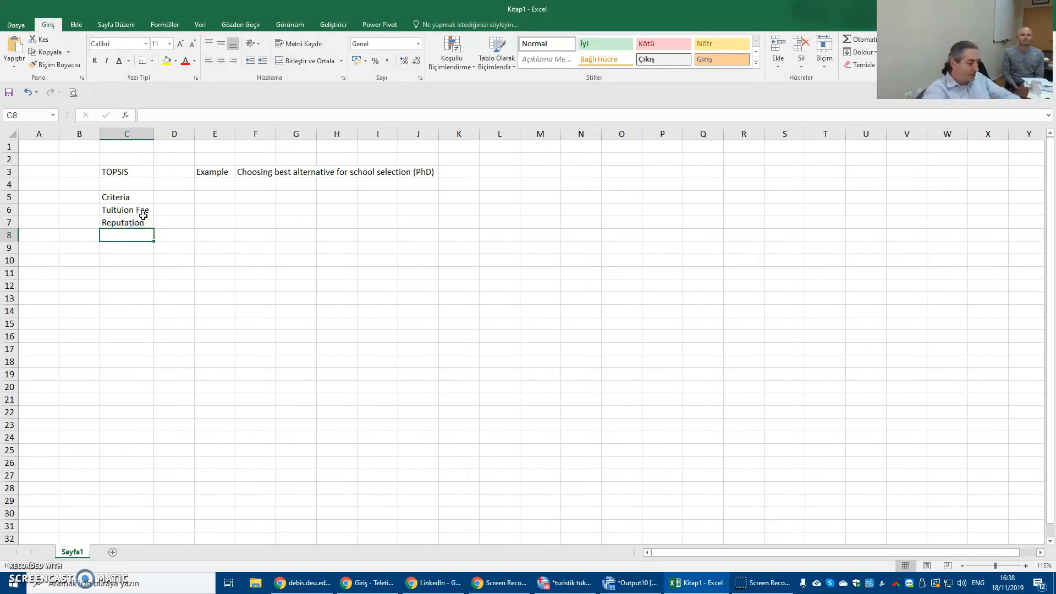
{"action": "type", "text": "cour"}
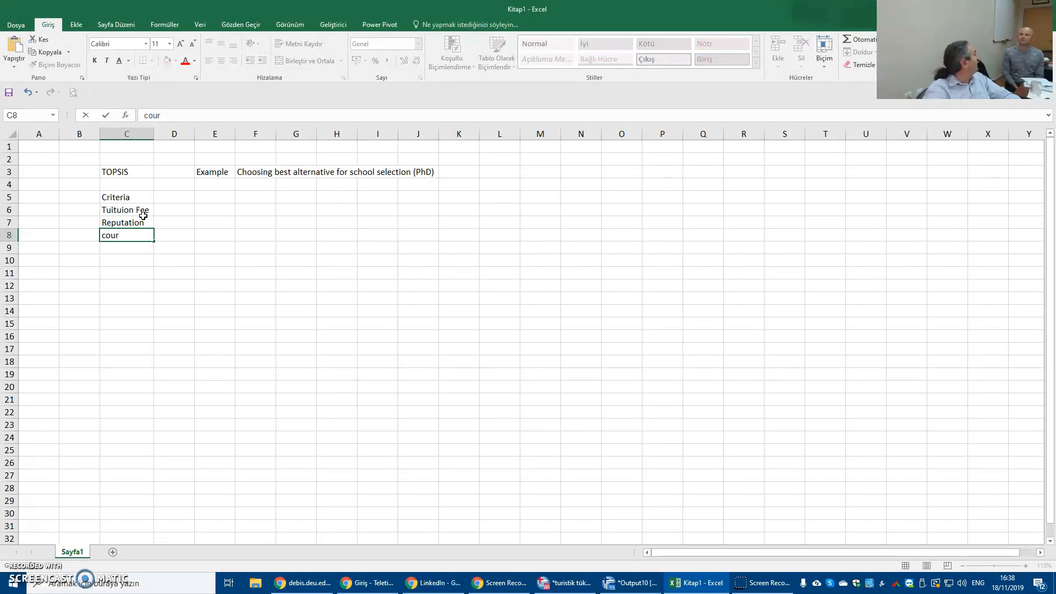
{"action": "key", "text": "BackSpace"}
{"action": "key", "text": "BackSpace"}
{"action": "key", "text": "BackSpace"}
{"action": "key", "text": "BackSpace"}
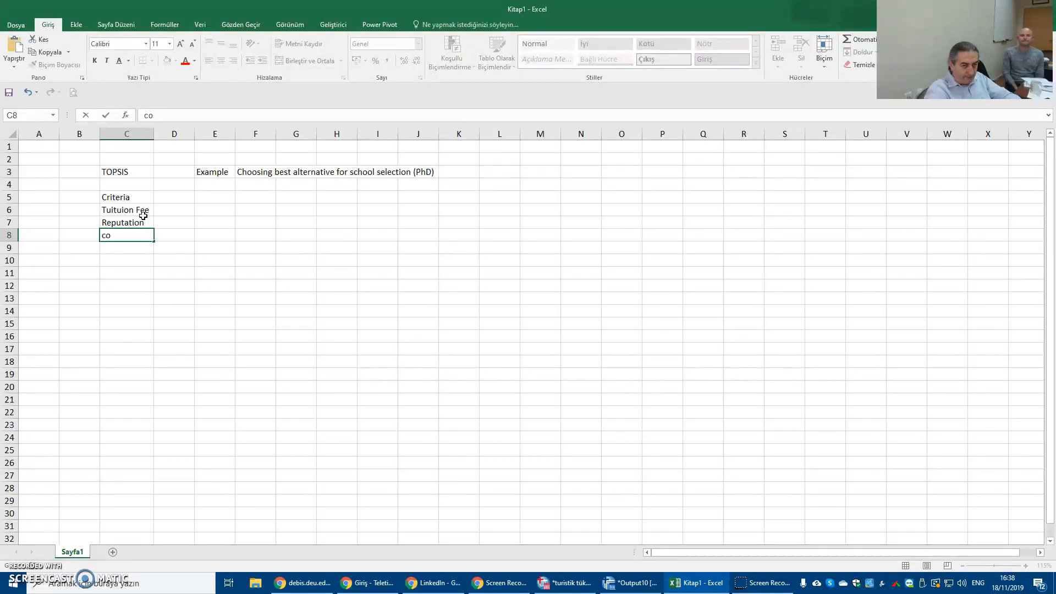
{"action": "type", "text": "Variety"}
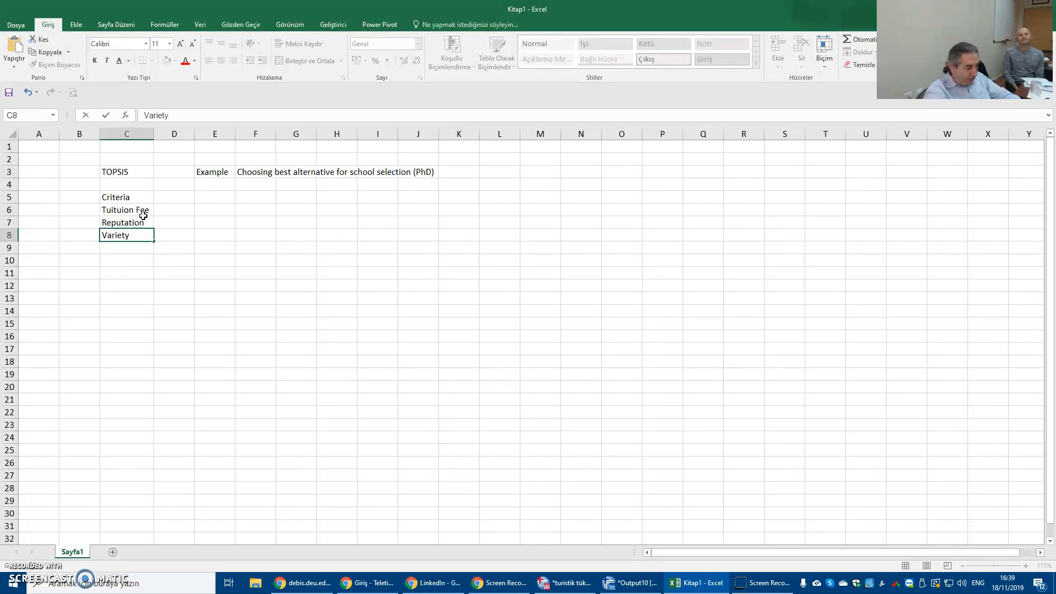
{"action": "key", "text": "BackSpace"}
{"action": "key", "text": "BackSpace"}
{"action": "key", "text": "BackSpace"}
{"action": "key", "text": "BackSpace"}
{"action": "key", "text": "BackSpace"}
{"action": "key", "text": "BackSpace"}
{"action": "key", "text": "BackSpace"}
{"action": "key", "text": "BackSpace"}
Step: Enter "Availability of Various Elective Courses" in C8 and auto-fit column C to the text
{"action": "type", "text": "Availabil"}
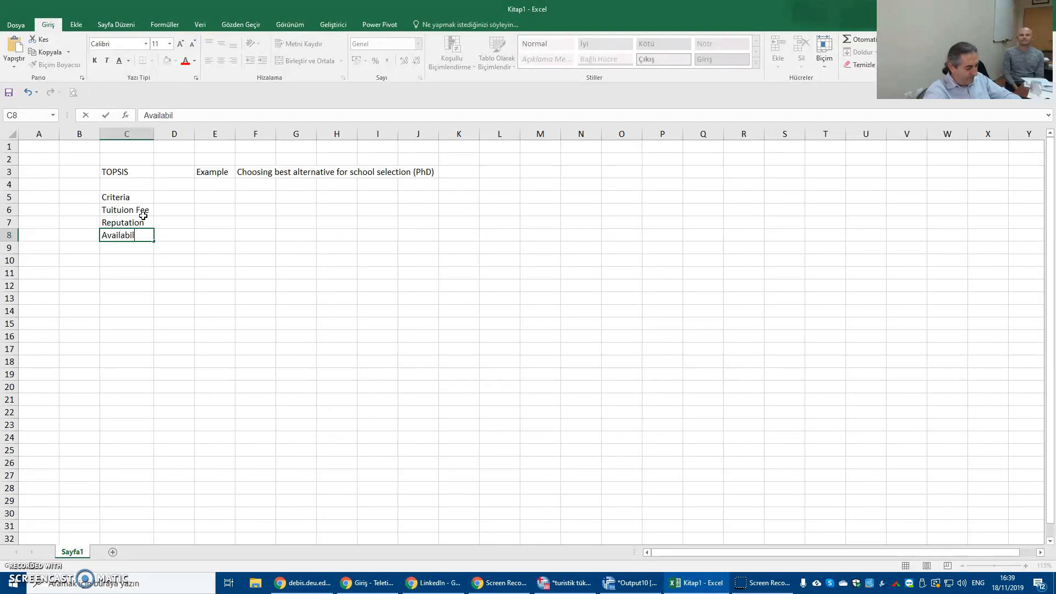
{"action": "type", "text": "ity of "}
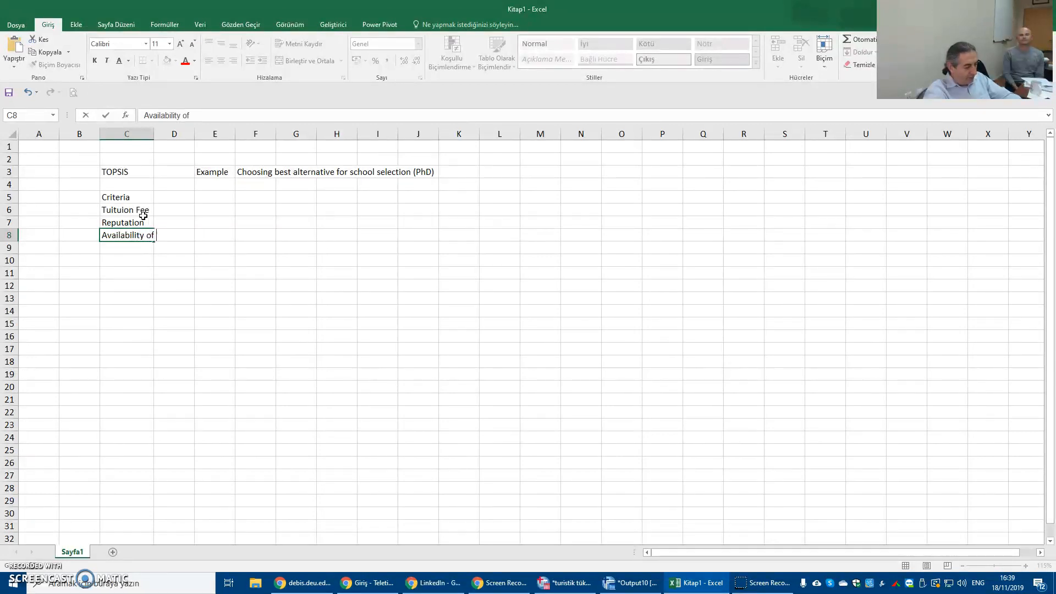
{"action": "type", "text": "Various Elec"}
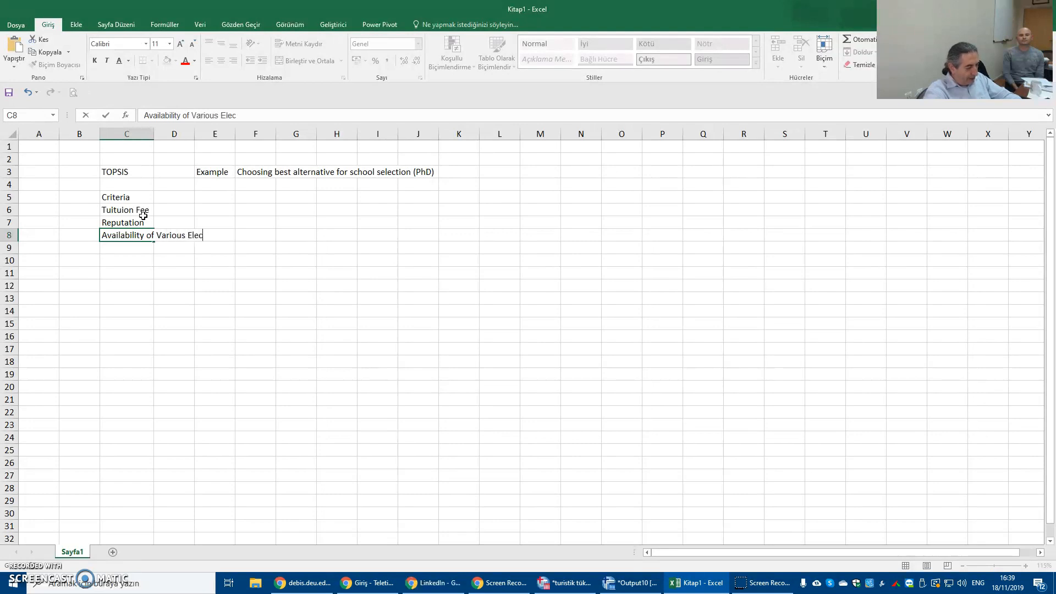
{"action": "type", "text": "tive Cour"}
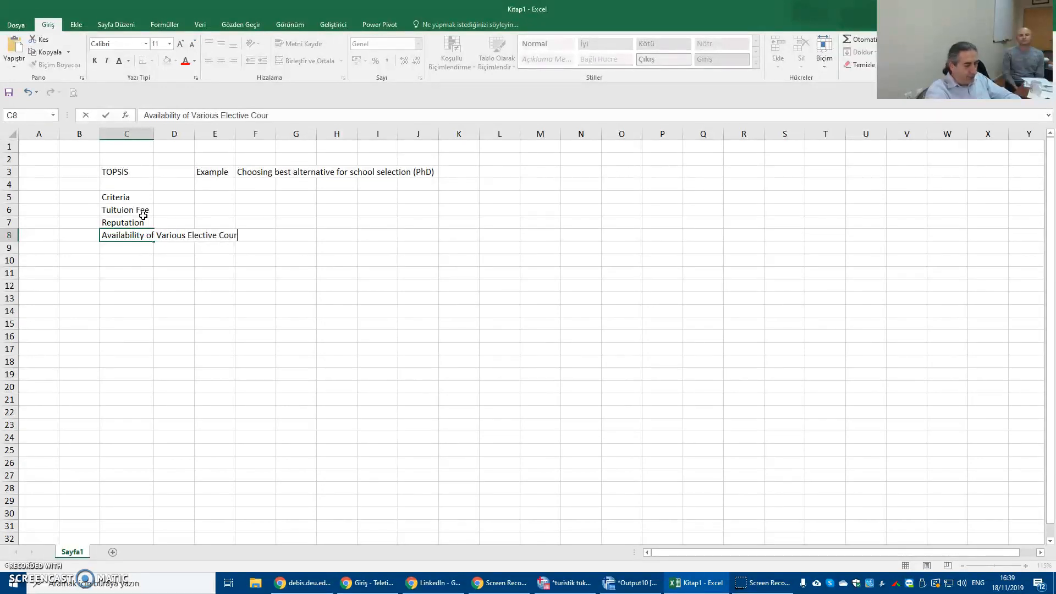
{"action": "type", "text": "ses"}
{"action": "key", "text": "Return"}
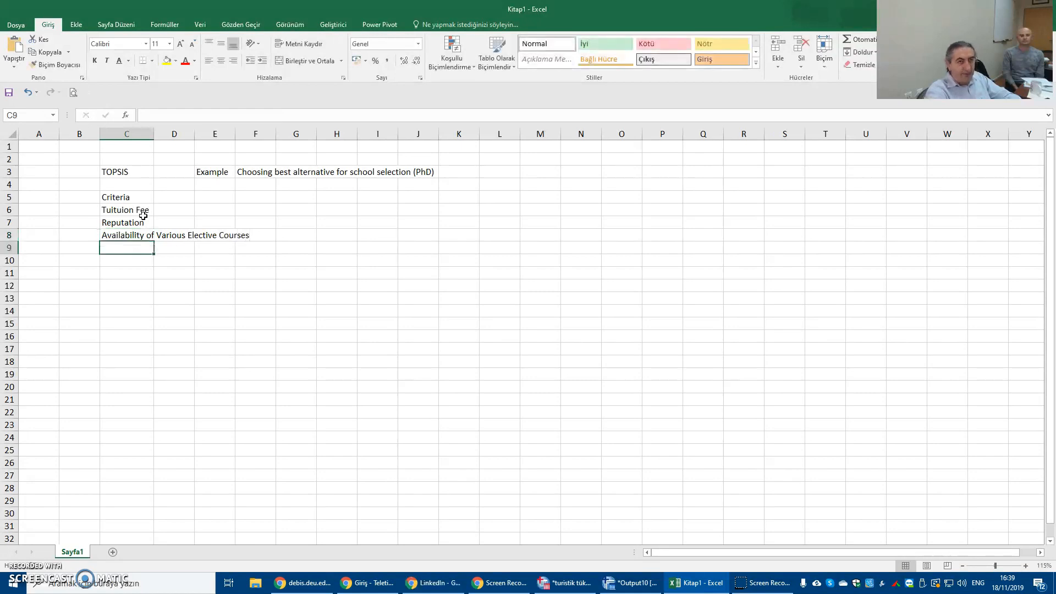
{"action": "left_click", "coordinate": [153, 135]}
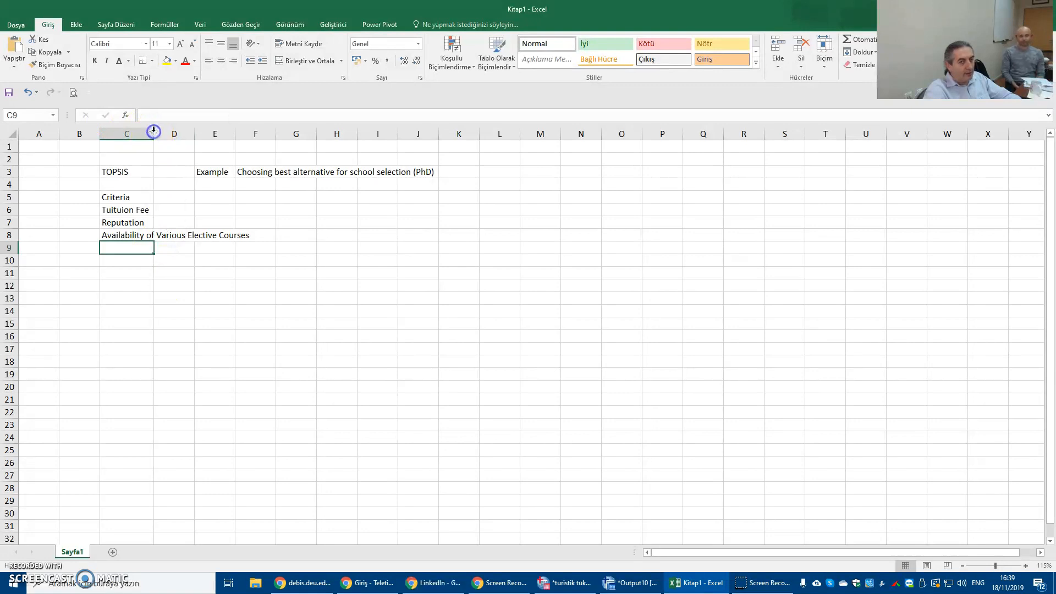
{"action": "double_click", "coordinate": [154, 128]}
Step: Enter Distance in C9 as the fourth criterion
{"action": "left_click", "coordinate": [154, 245]}
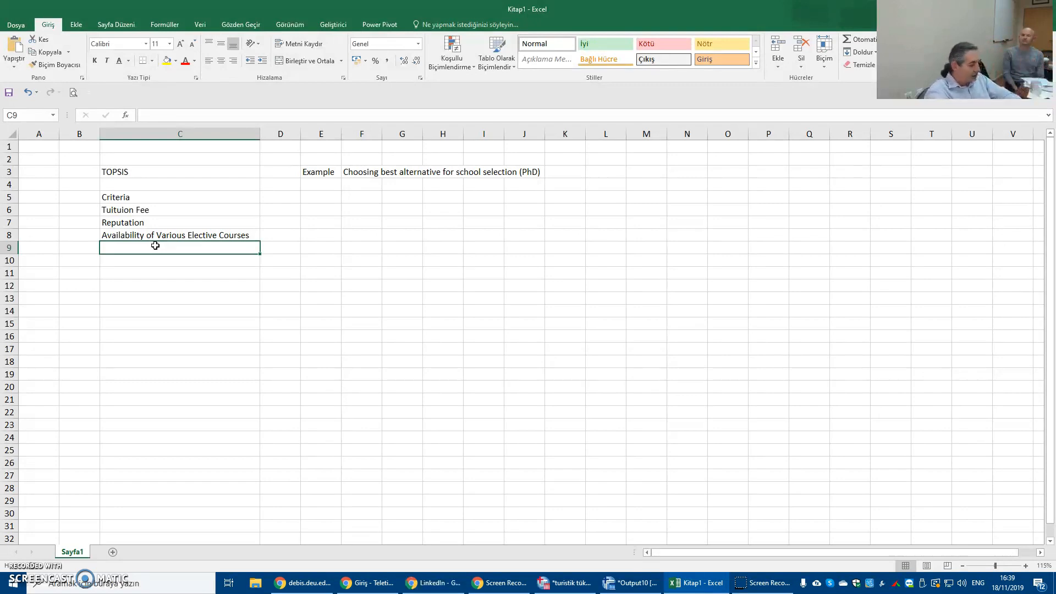
{"action": "type", "text": "Distance"}
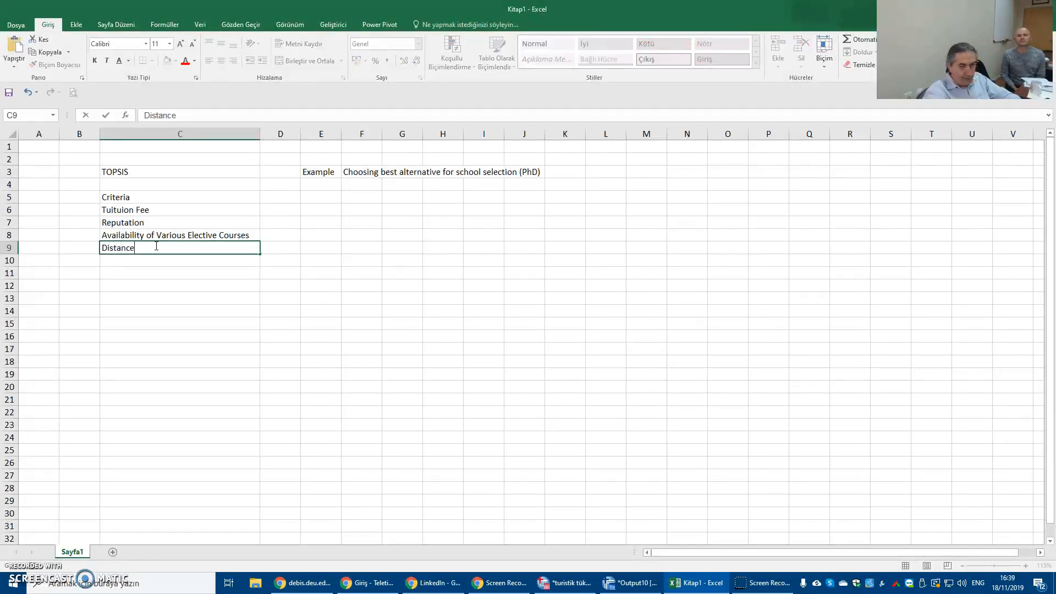
{"action": "key", "text": "Return"}
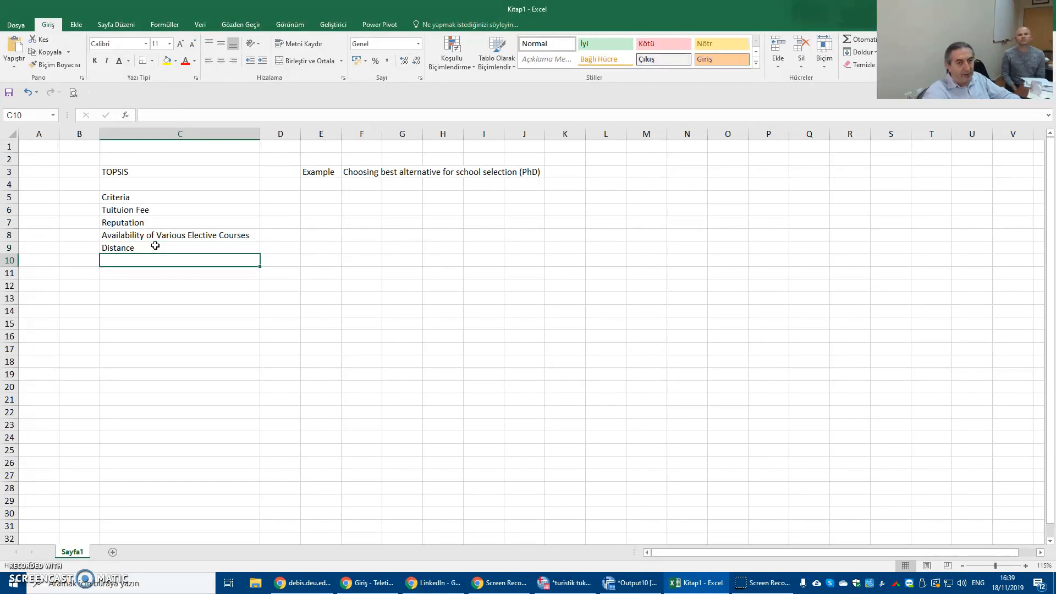
Step: Enter the heading Alternatives in C12 below the criteria list
{"action": "key", "text": "Down"}
{"action": "key", "text": "Down"}
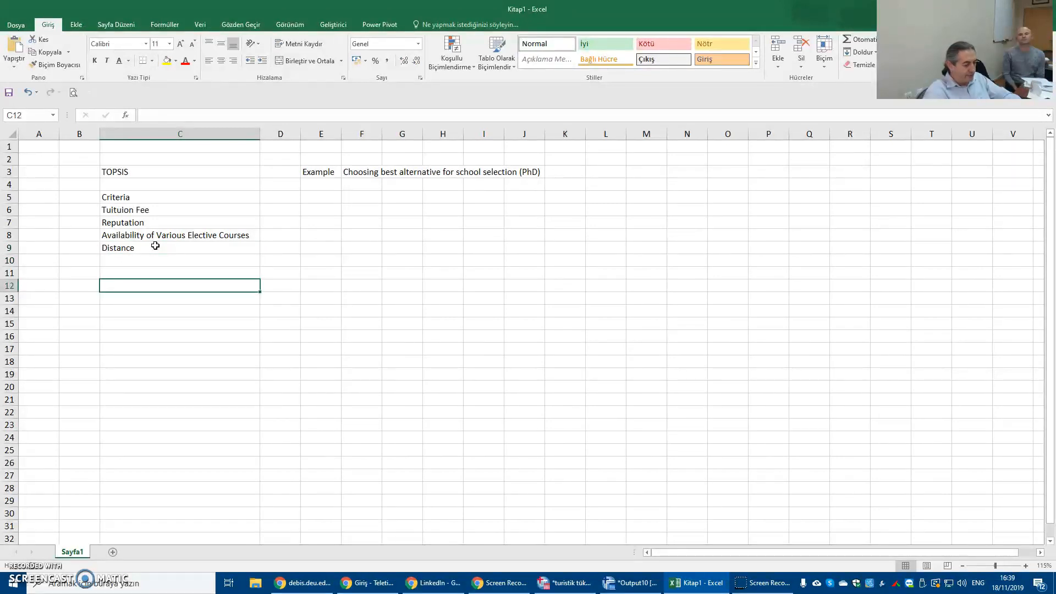
{"action": "type", "text": "Alterna"}
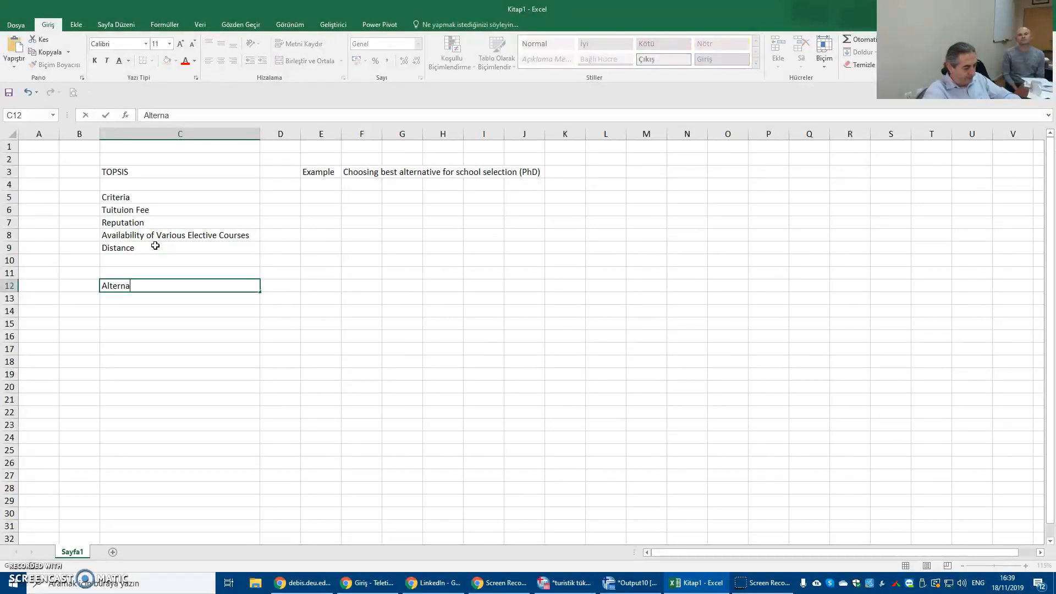
{"action": "type", "text": "tives"}
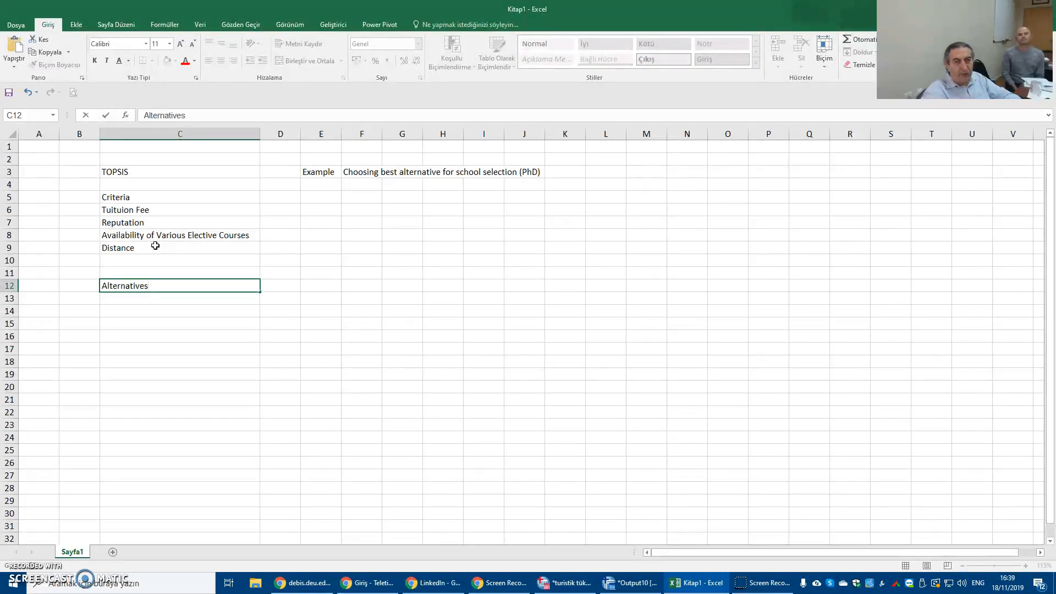
{"action": "key", "text": "Up"}
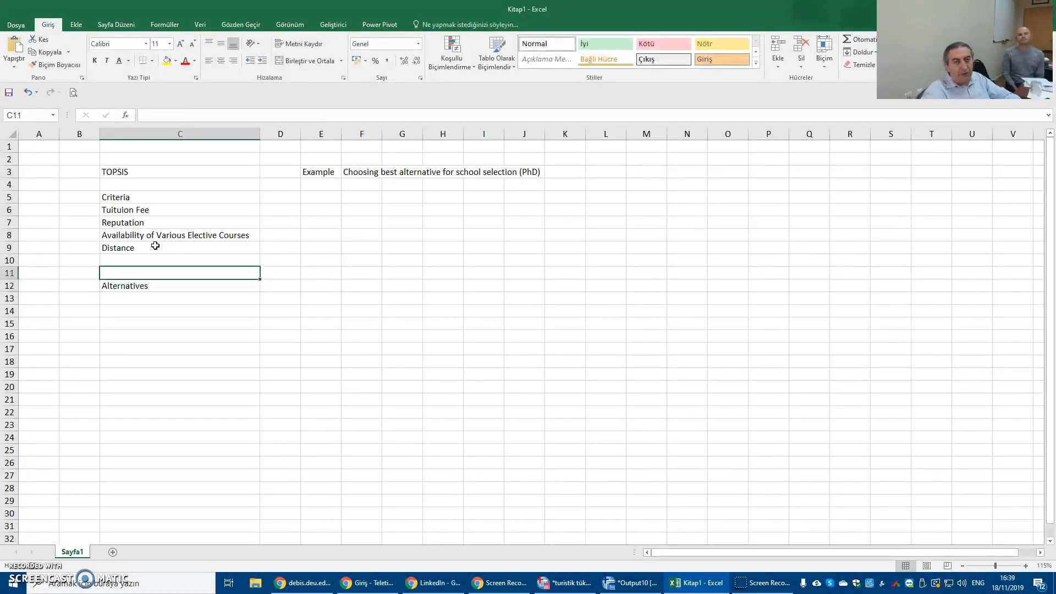
Step: Enter the note "All business schools" in F4 beneath the example description
{"action": "left_click", "coordinate": [358, 184]}
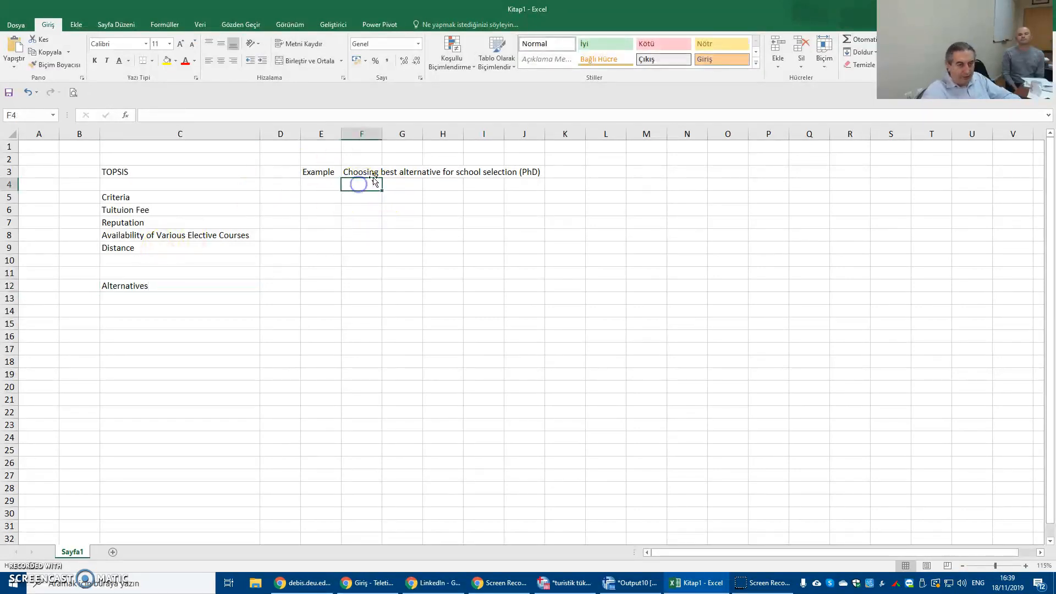
{"action": "type", "text": "All busi"}
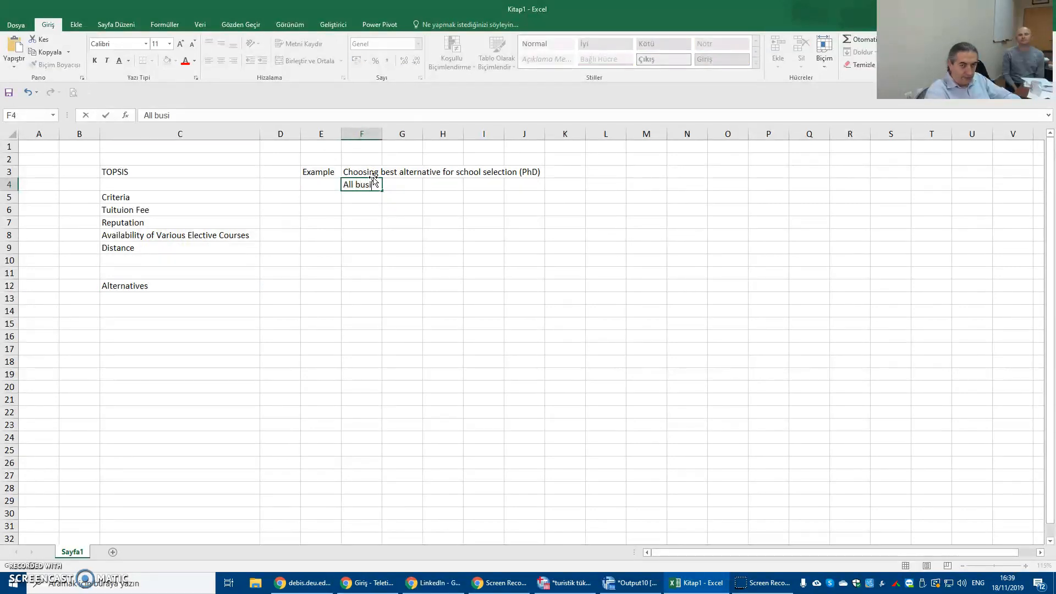
{"action": "type", "text": "ness schools"}
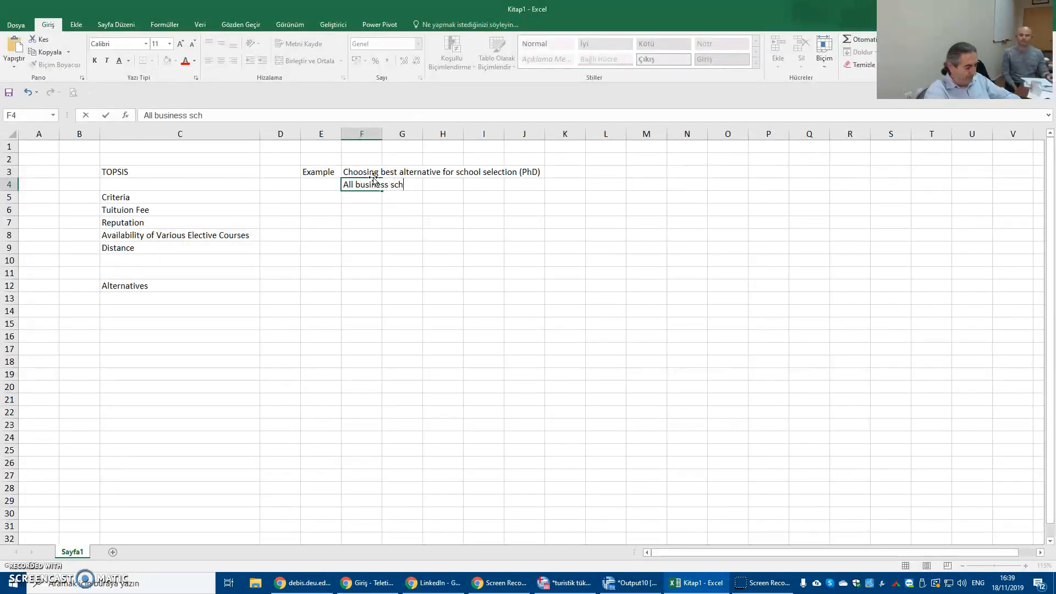
{"action": "key", "text": "Return"}
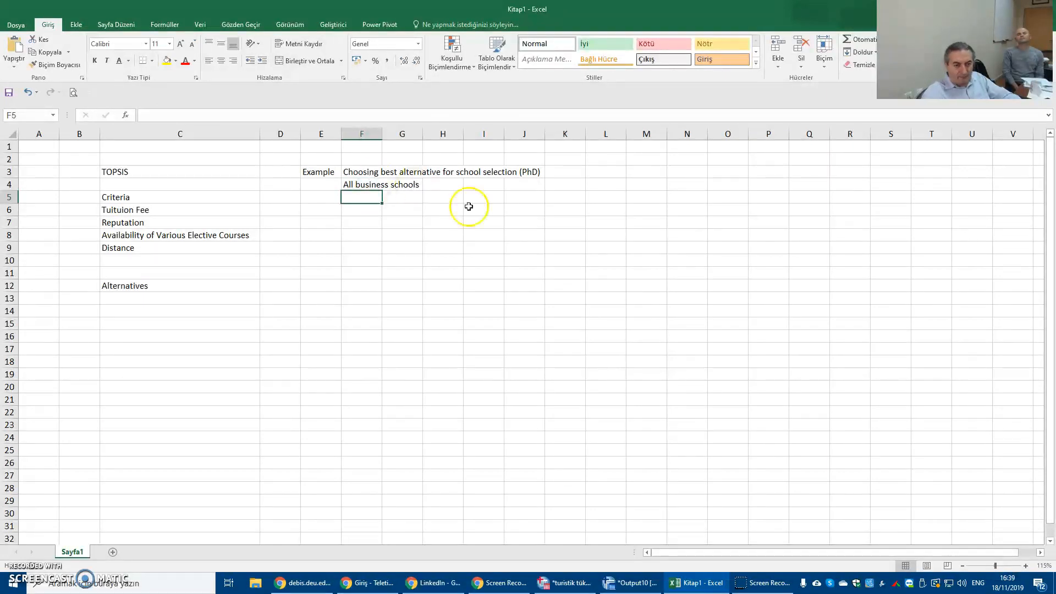
Step: List the four alternatives as Univ A, B, C and D in D12:D15, beside the Alternatives heading
{"action": "left_click", "coordinate": [153, 298]}
{"action": "key", "text": "Up"}
{"action": "key", "text": "Right"}
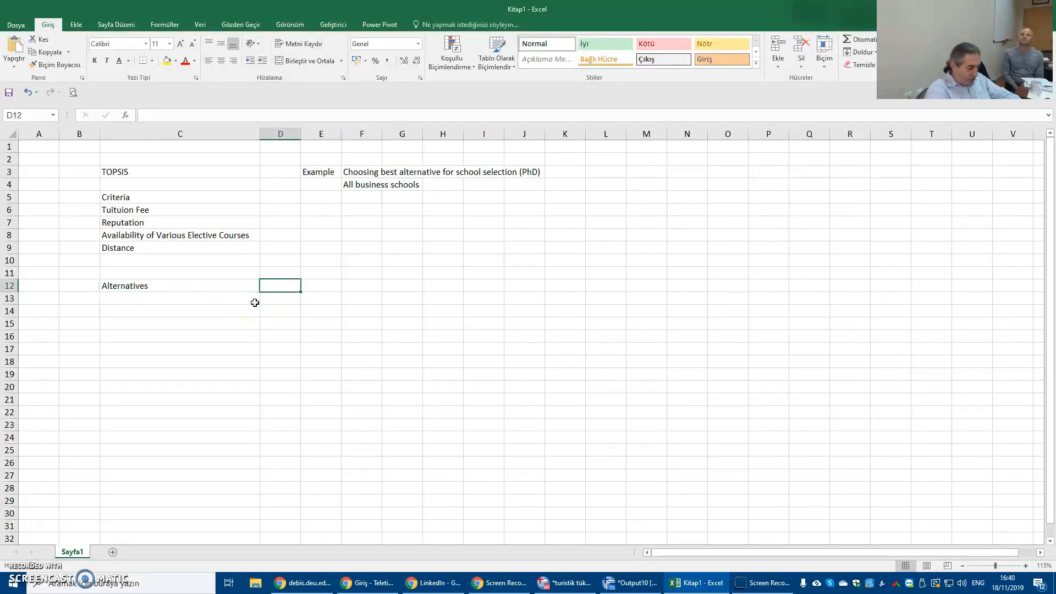
{"action": "type", "text": "Univ"}
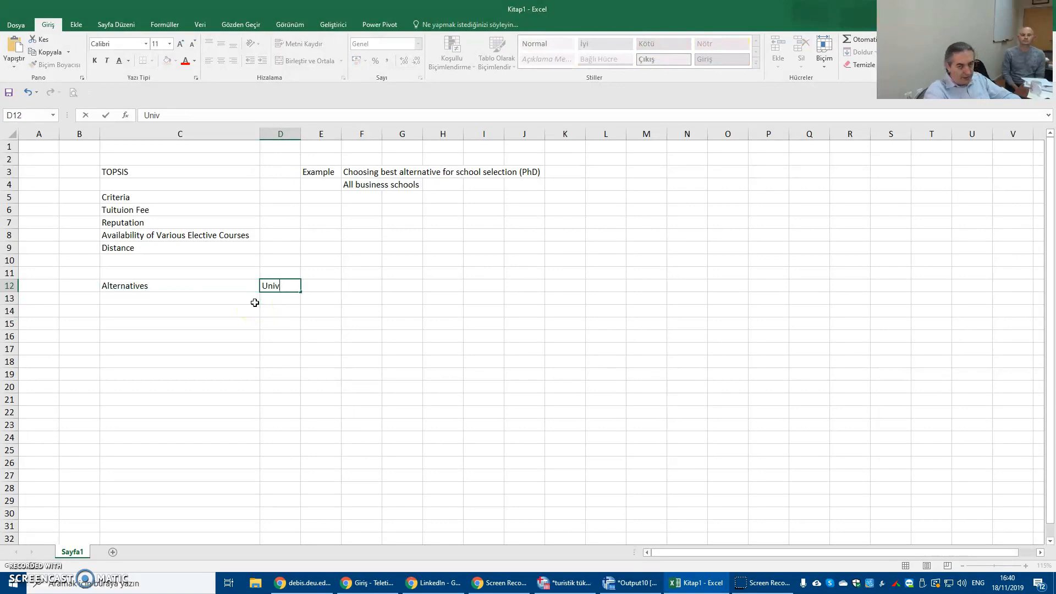
{"action": "type", "text": " A"}
{"action": "key", "text": "Return"}
{"action": "type", "text": "B"}
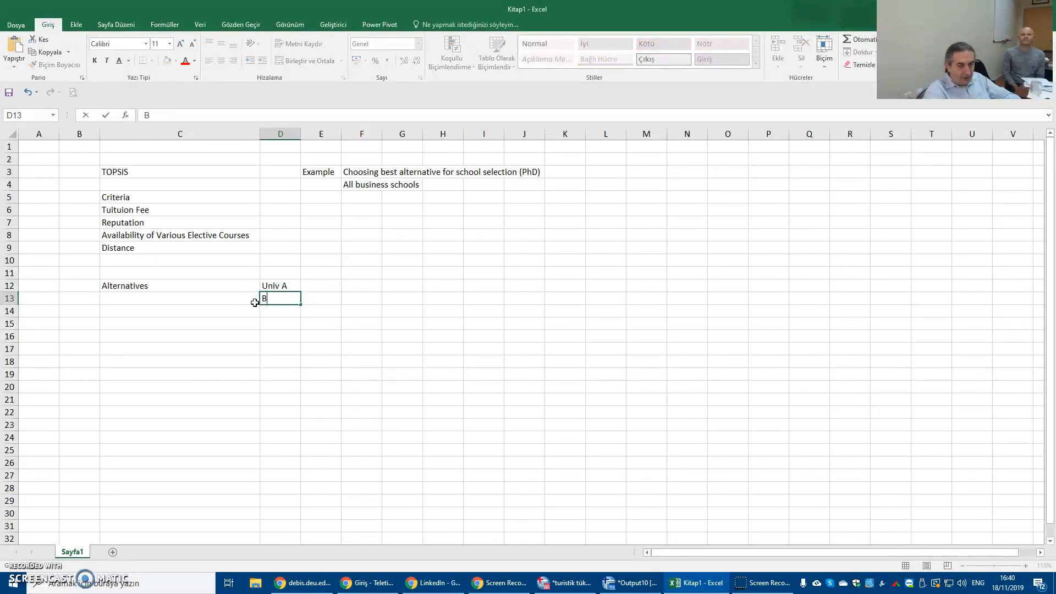
{"action": "key", "text": "Return"}
{"action": "type", "text": "C"}
{"action": "key", "text": "Return"}
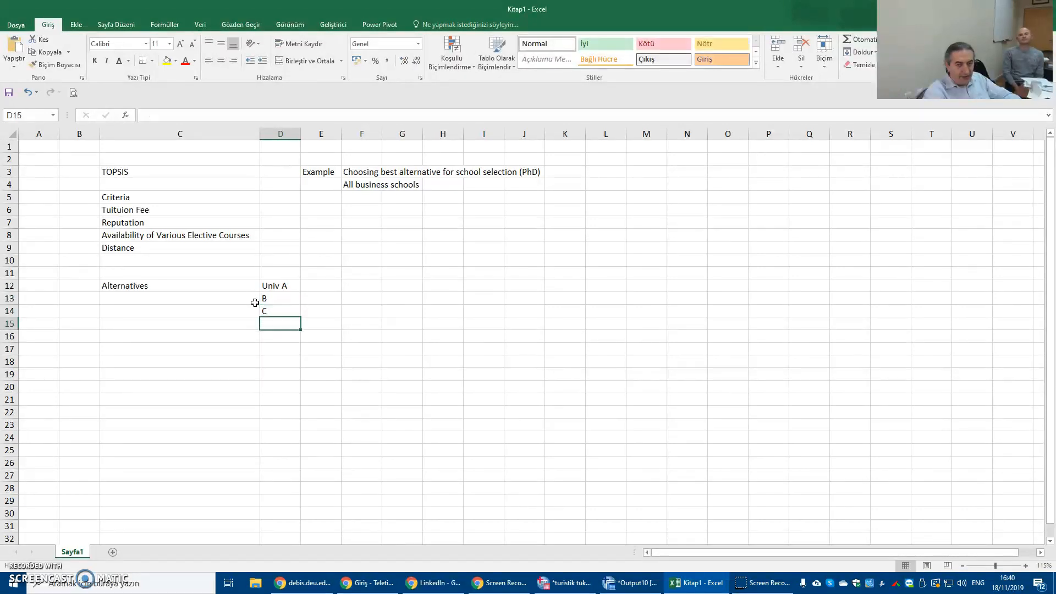
{"action": "type", "text": "D"}
{"action": "key", "text": "Return"}
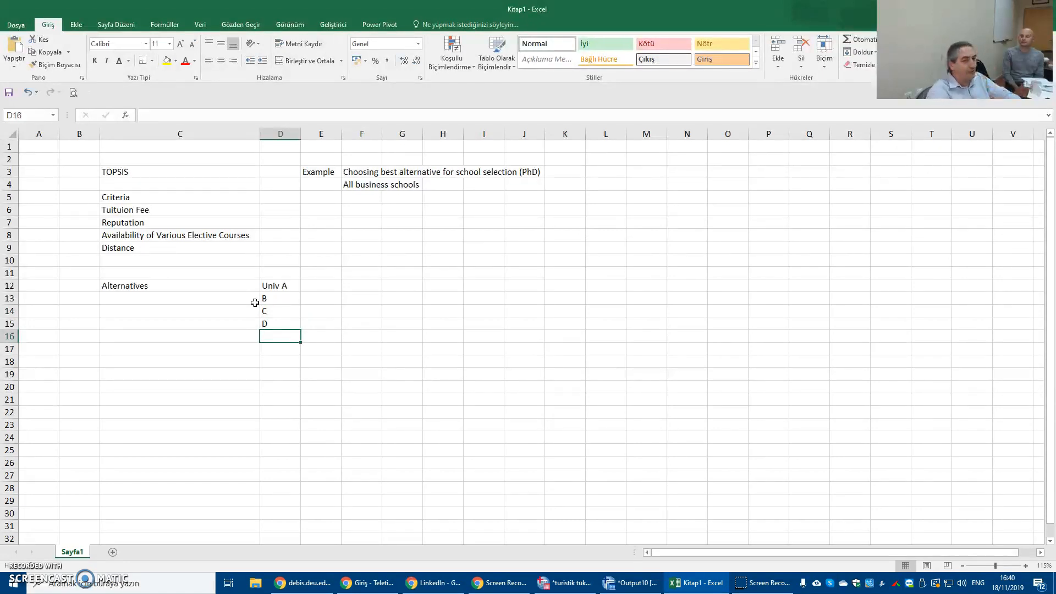
Step: Enter "Dokuz Eylul Univ. Business School" in E12 as the description of Univ A
{"action": "key", "text": "Up"}
{"action": "key", "text": "Up"}
{"action": "key", "text": "Up"}
{"action": "key", "text": "Up"}
{"action": "key", "text": "Right"}
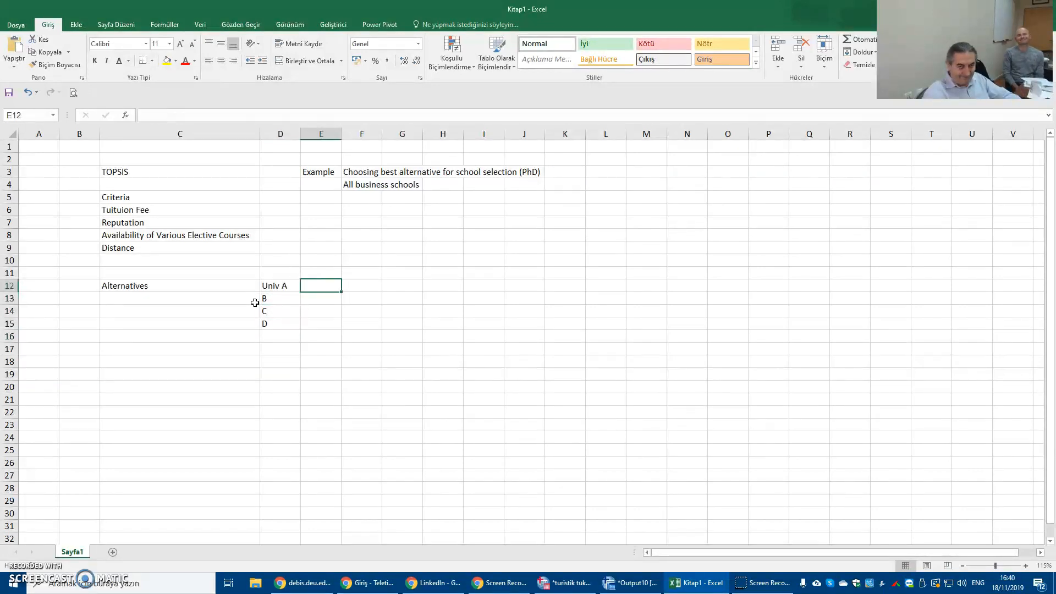
{"action": "type", "text": "Dokuz "}
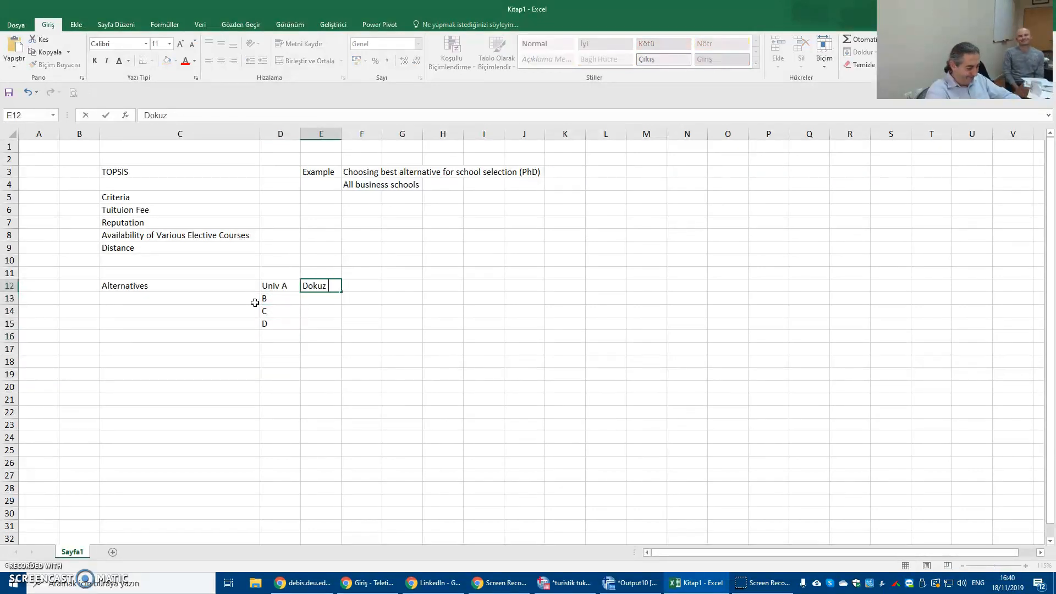
{"action": "type", "text": "Eylul Univ. "}
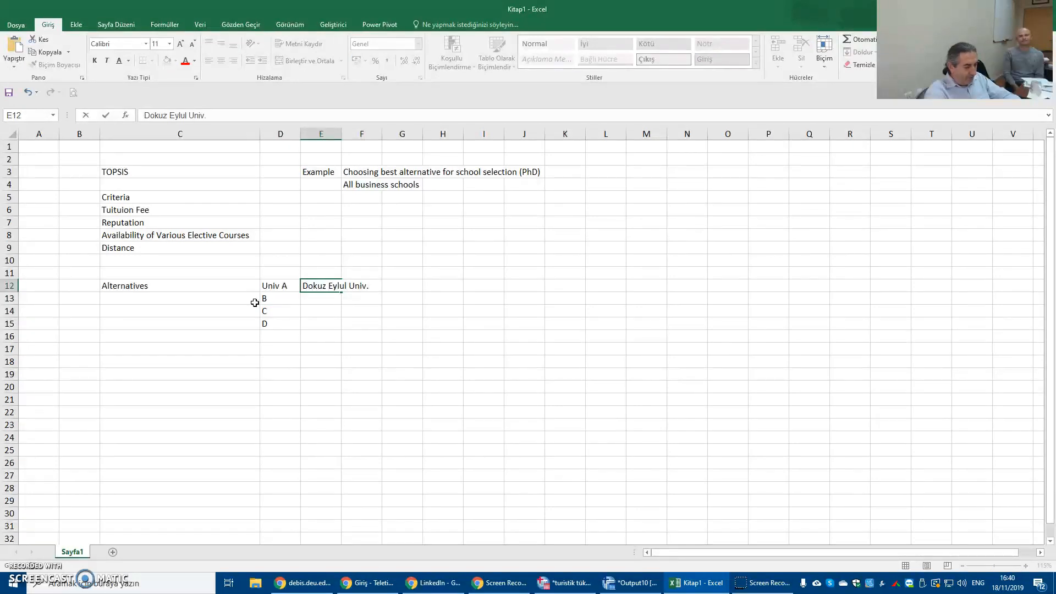
{"action": "type", "text": "Busines"}
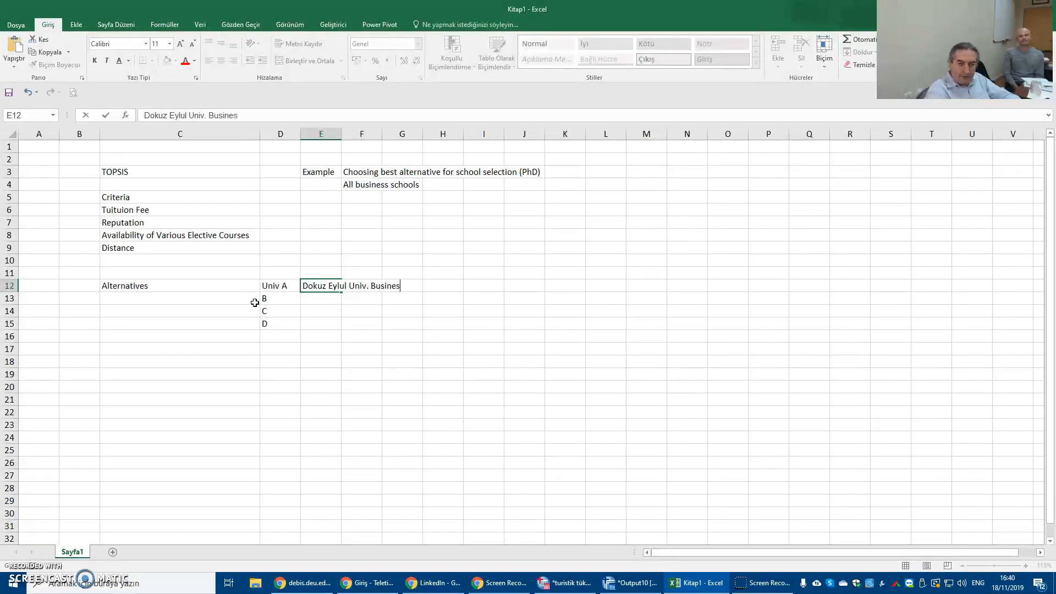
{"action": "type", "text": "s S"}
{"action": "type", "text": "c"}
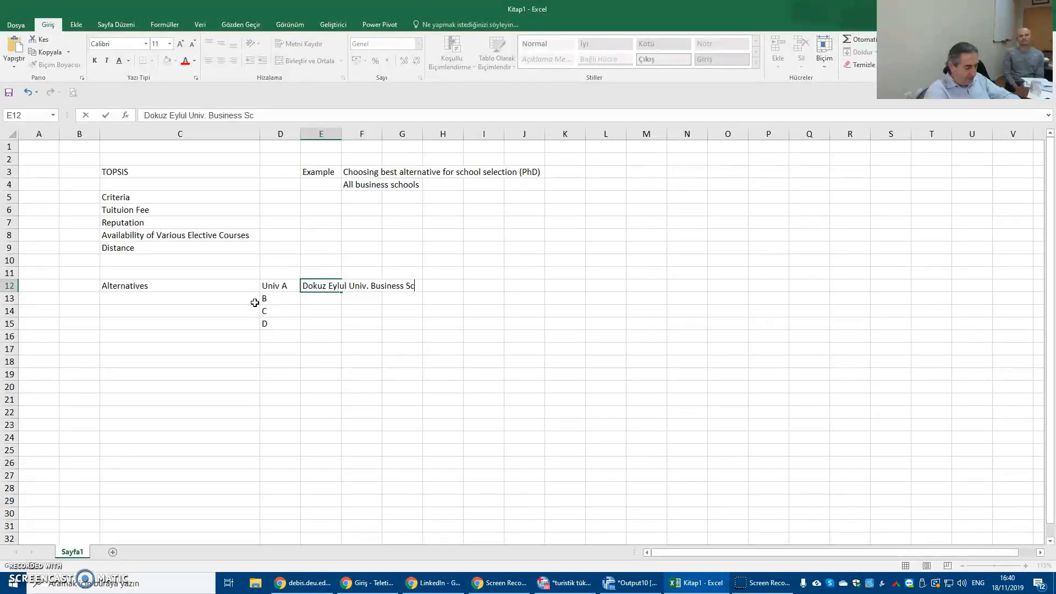
{"action": "type", "text": "hool"}
{"action": "key", "text": "Return"}
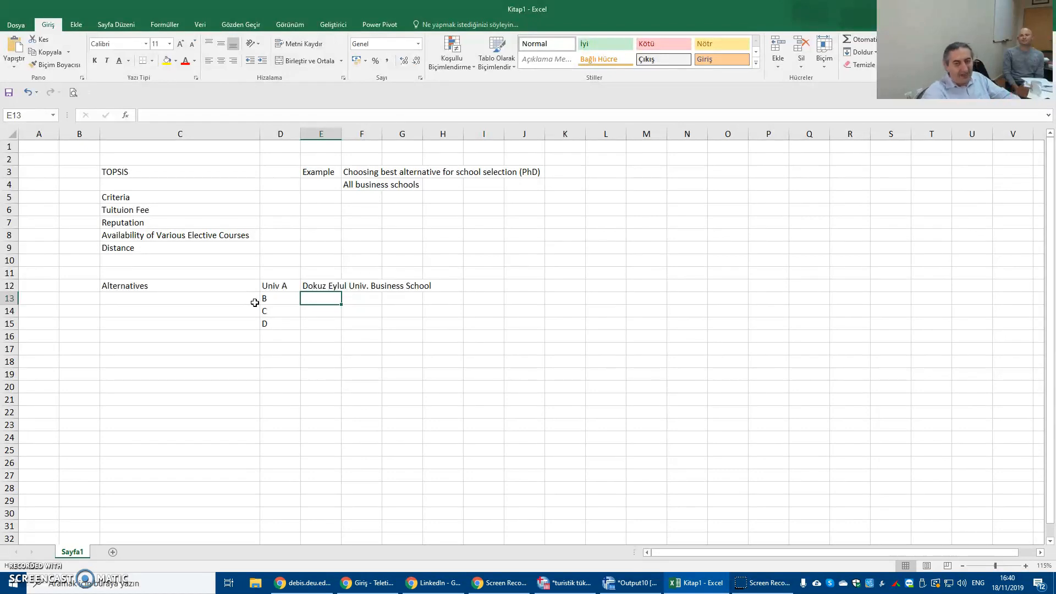
Step: Enter "Another state univ." in E13 for alternative B and auto-fit the width of column E
{"action": "key", "text": "Up"}
{"action": "key", "text": "Down"}
{"action": "type", "text": "Ano"}
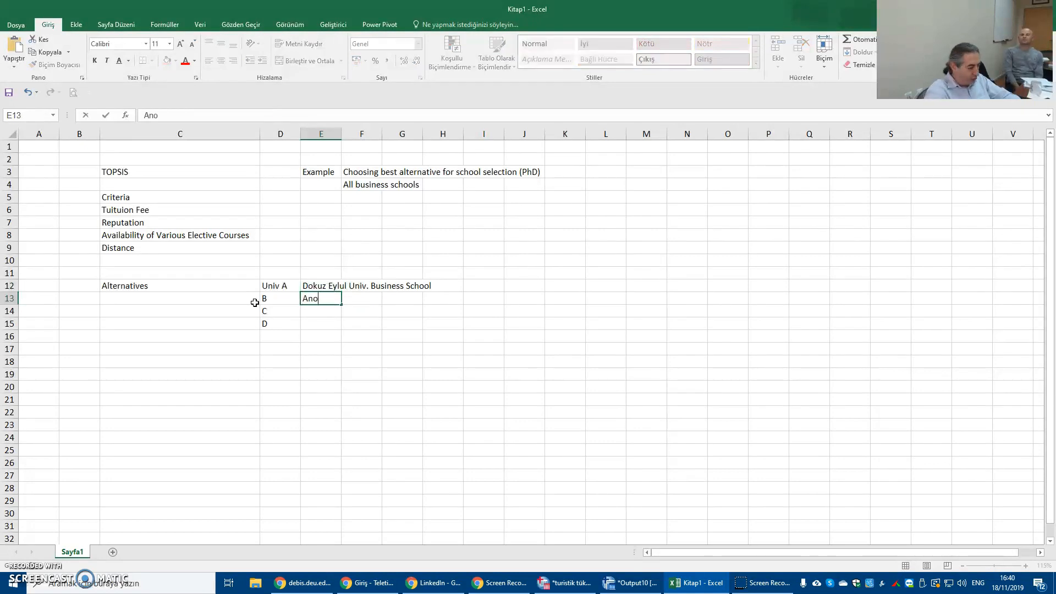
{"action": "type", "text": "ther stat"}
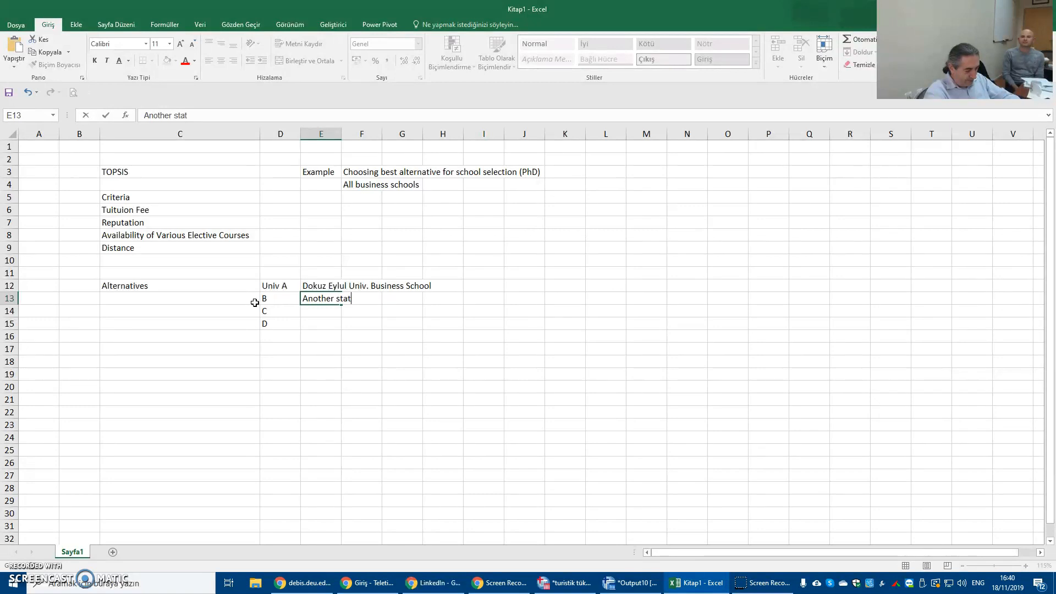
{"action": "type", "text": "e uni"}
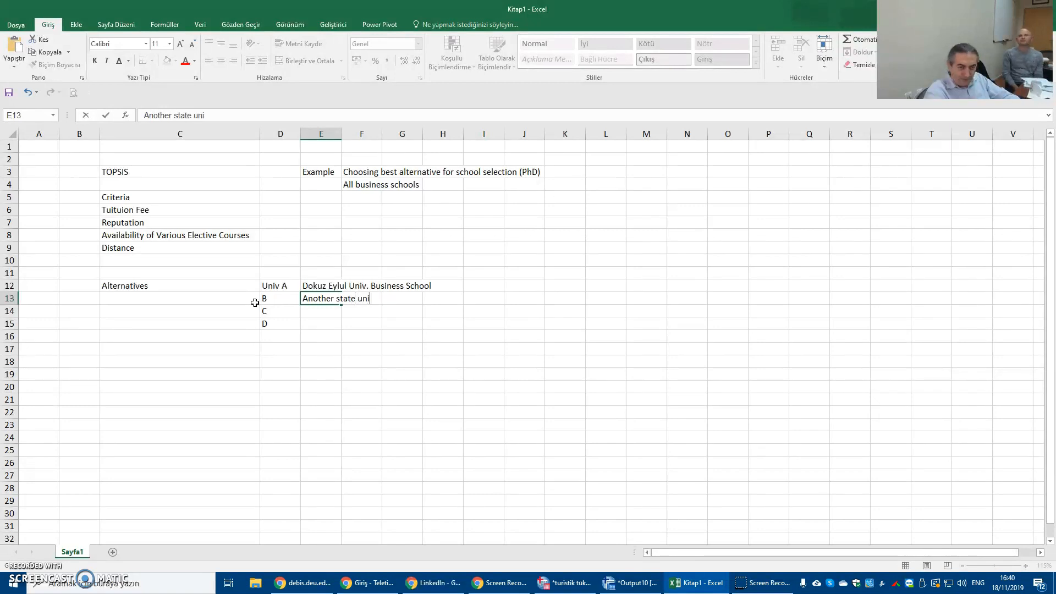
{"action": "type", "text": "v."}
{"action": "key", "text": "Return"}
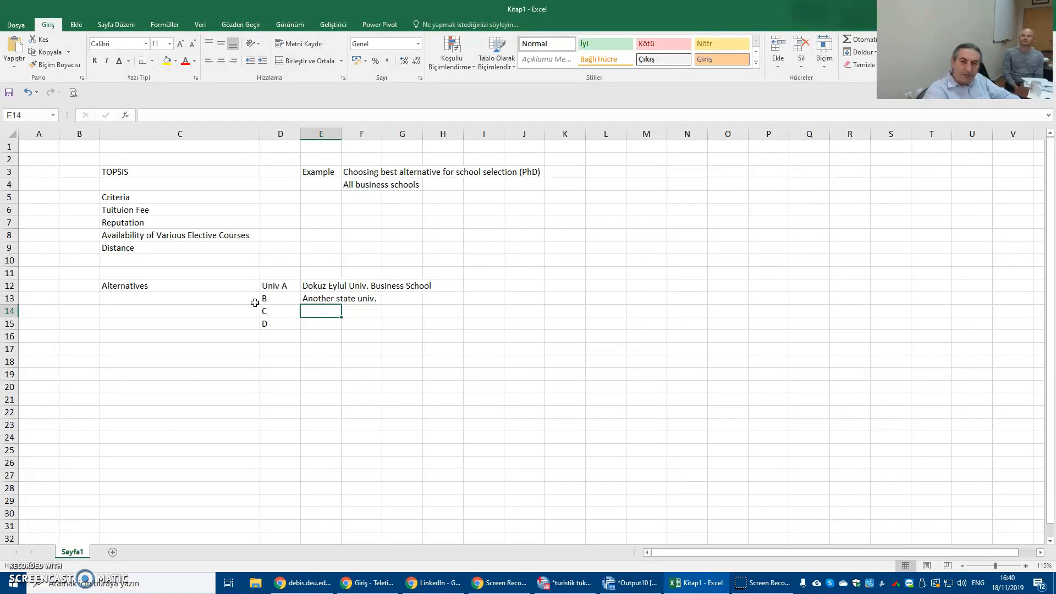
{"action": "double_click", "coordinate": [342, 134]}
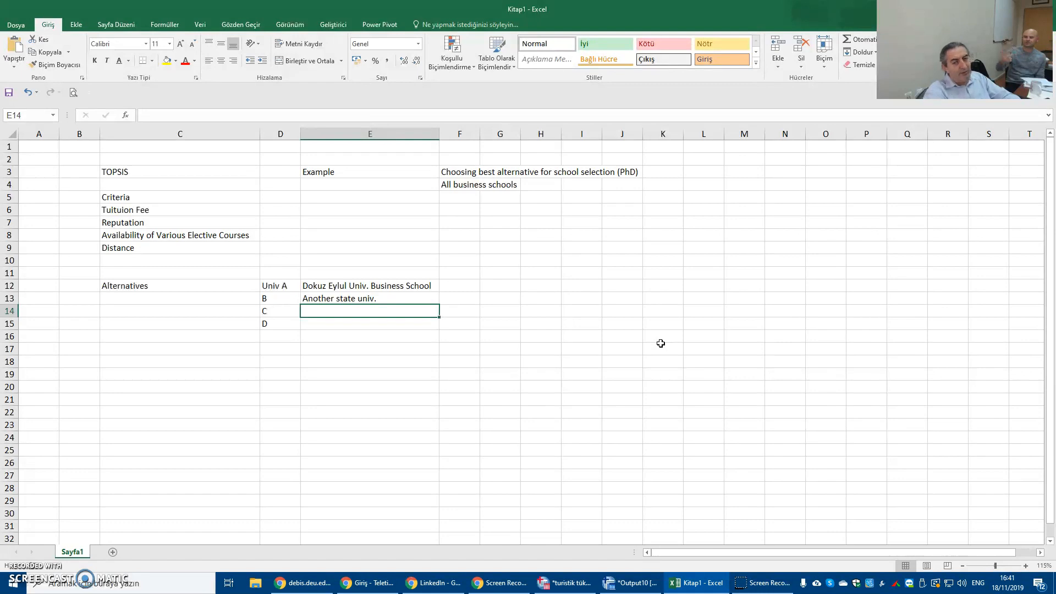
Step: Enter "Outside izmir" in E15 as the description of alternative D
{"action": "key", "text": "Down"}
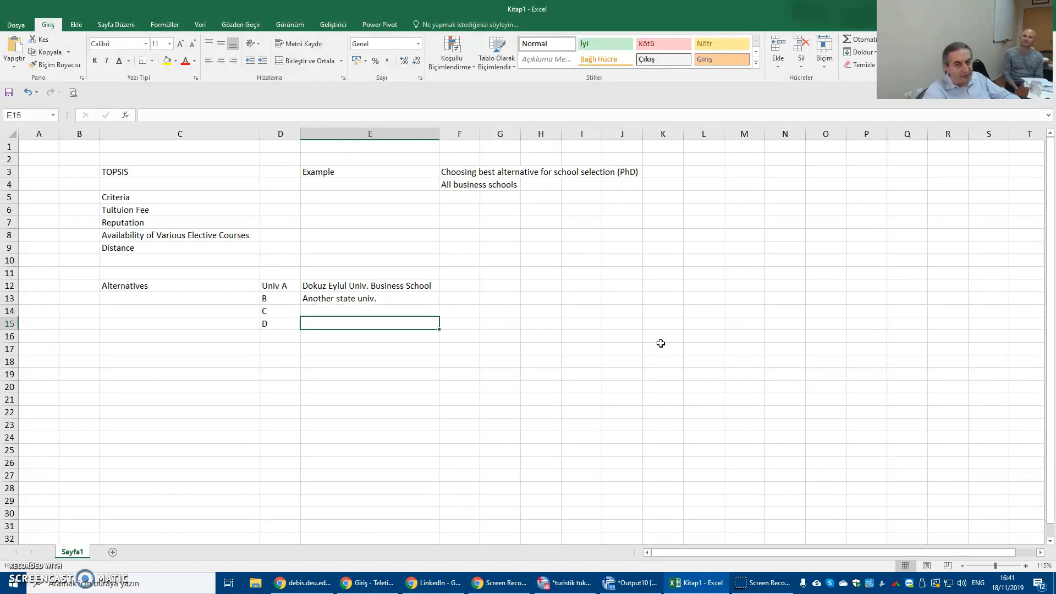
{"action": "type", "text": "Out"}
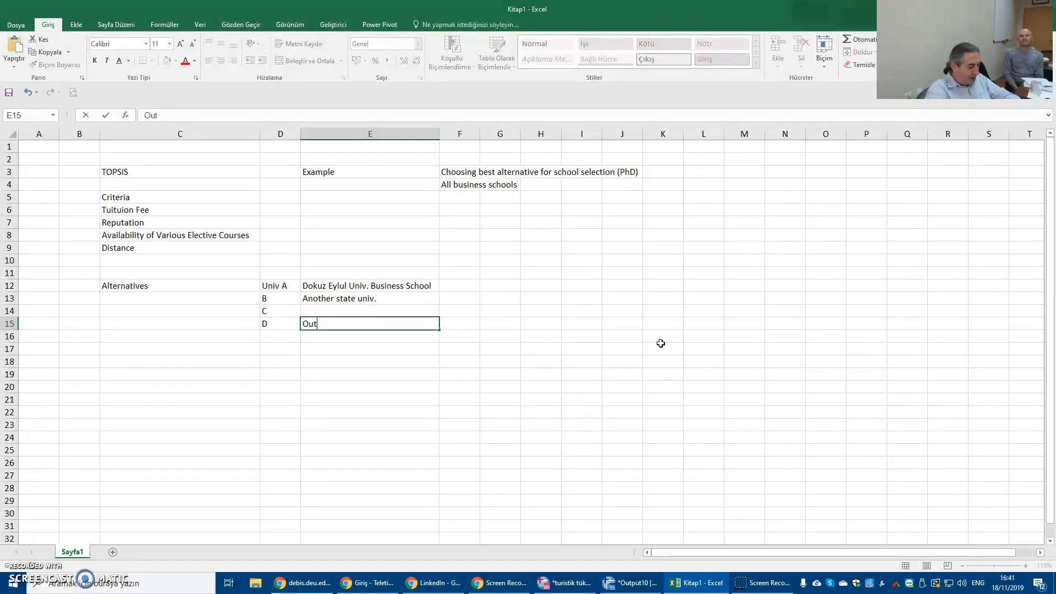
{"action": "type", "text": "side izmir"}
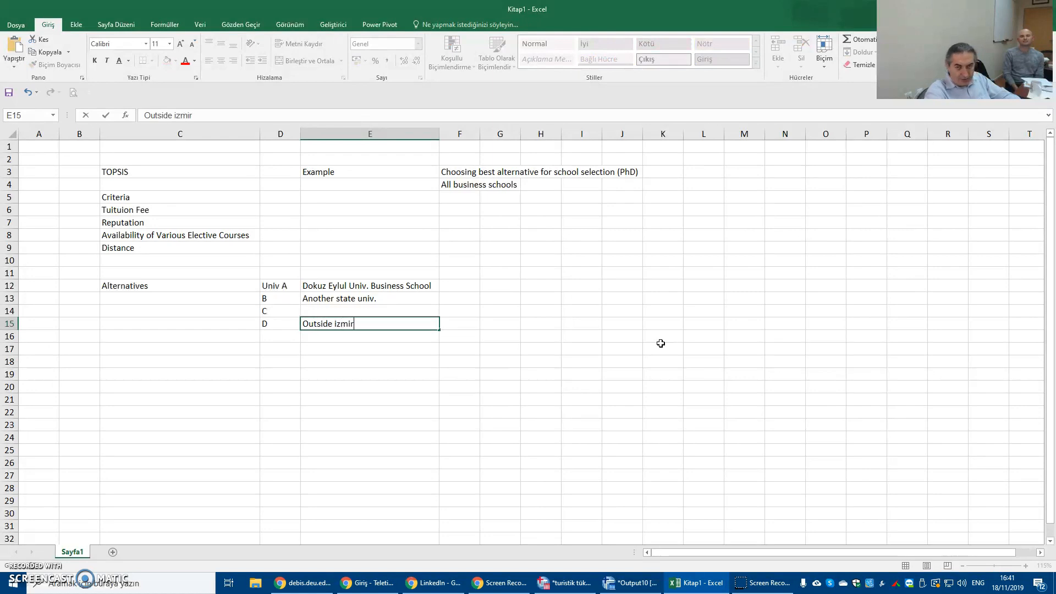
{"action": "key", "text": "Up"}
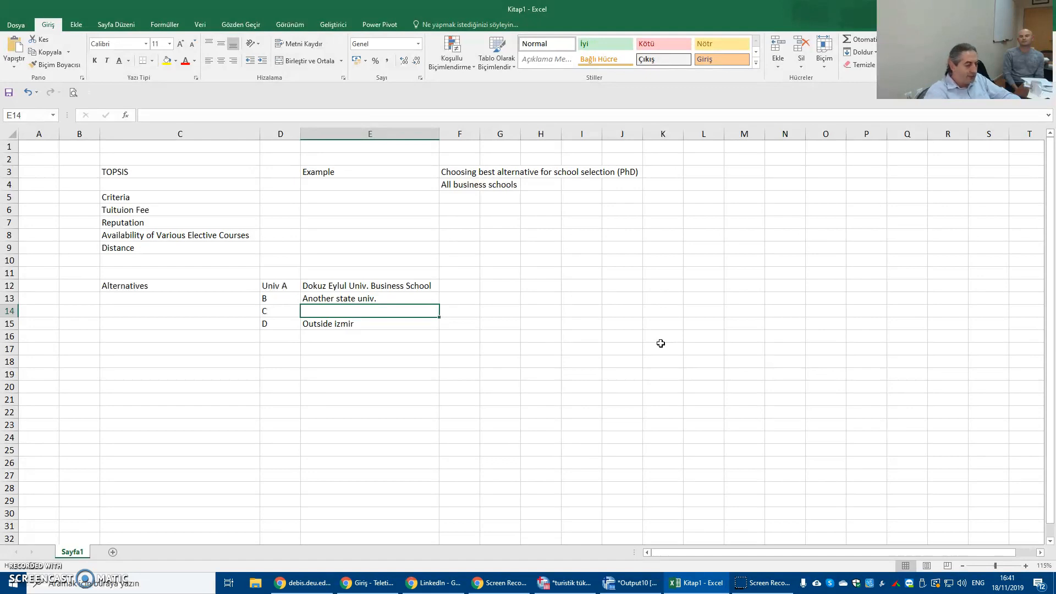
Step: Enter "Not state but fund" in E14 as the description of alternative C
{"action": "type", "text": "Not stat"}
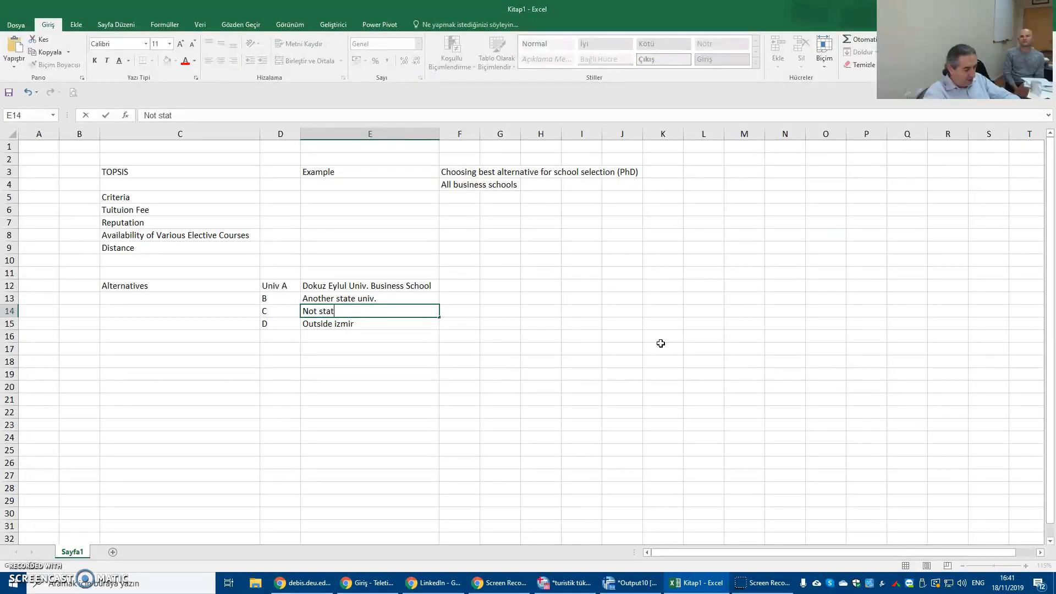
{"action": "type", "text": "e by"}
{"action": "key", "text": "BackSpace"}
{"action": "key", "text": "BackSpace"}
{"action": "key", "text": "BackSpace"}
{"action": "type", "text": "but fund"}
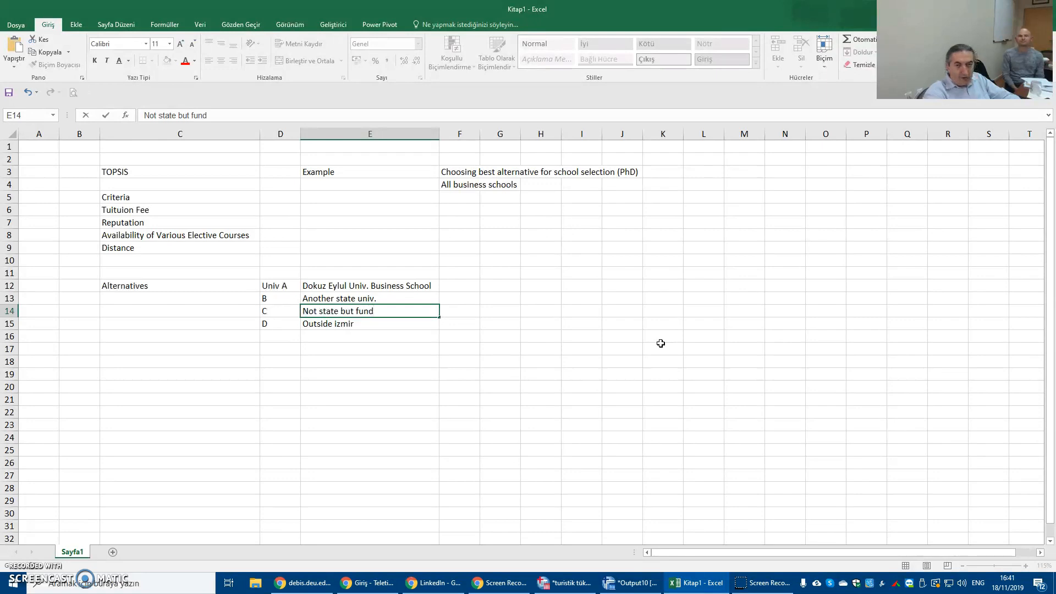
{"action": "key", "text": "Return"}
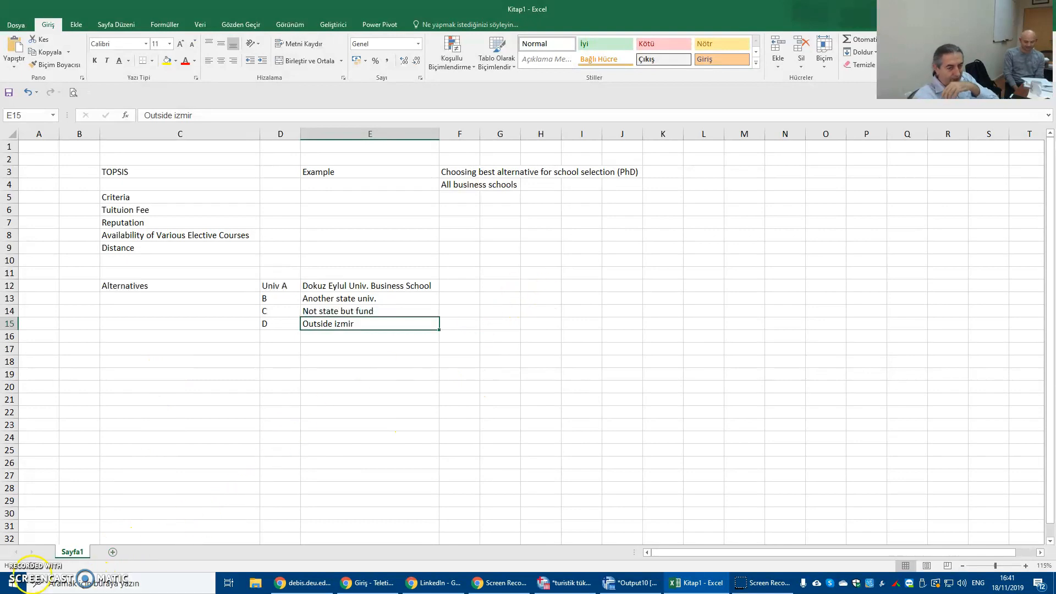
Step: Enter the heading "Decision Matrix" in I11 and auto-fit the width of column I
{"action": "left_click", "coordinate": [578, 274]}
{"action": "type", "text": "De"}
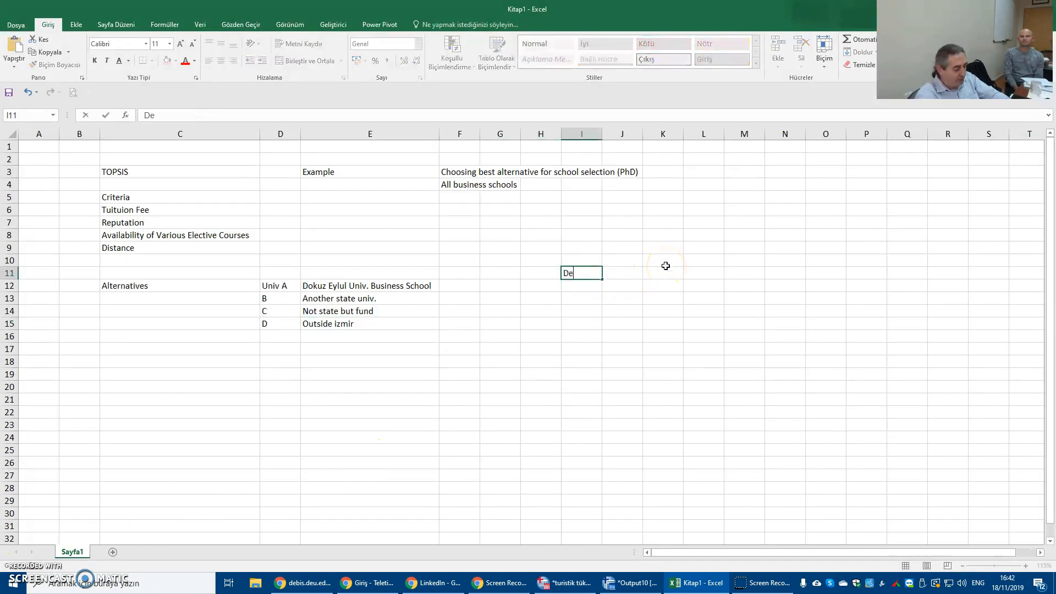
{"action": "type", "text": "cisio"}
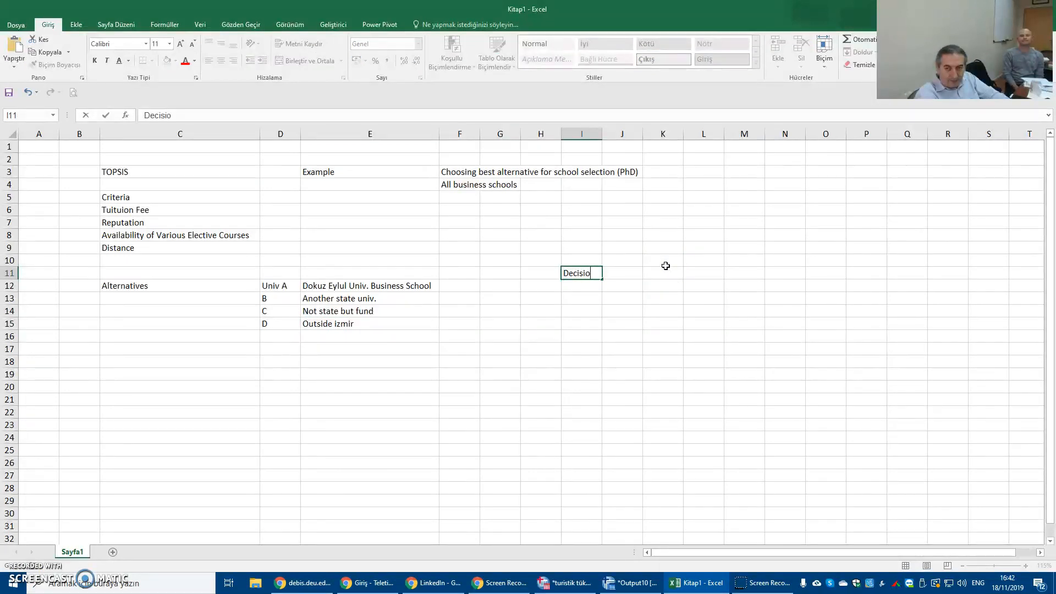
{"action": "type", "text": "n Matrix"}
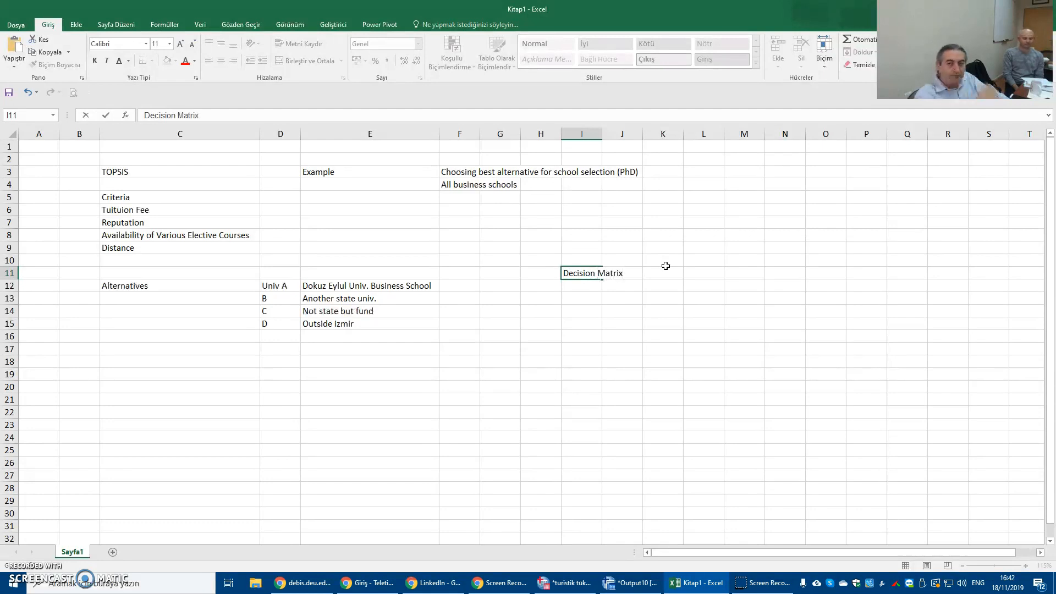
{"action": "left_click", "coordinate": [601, 133]}
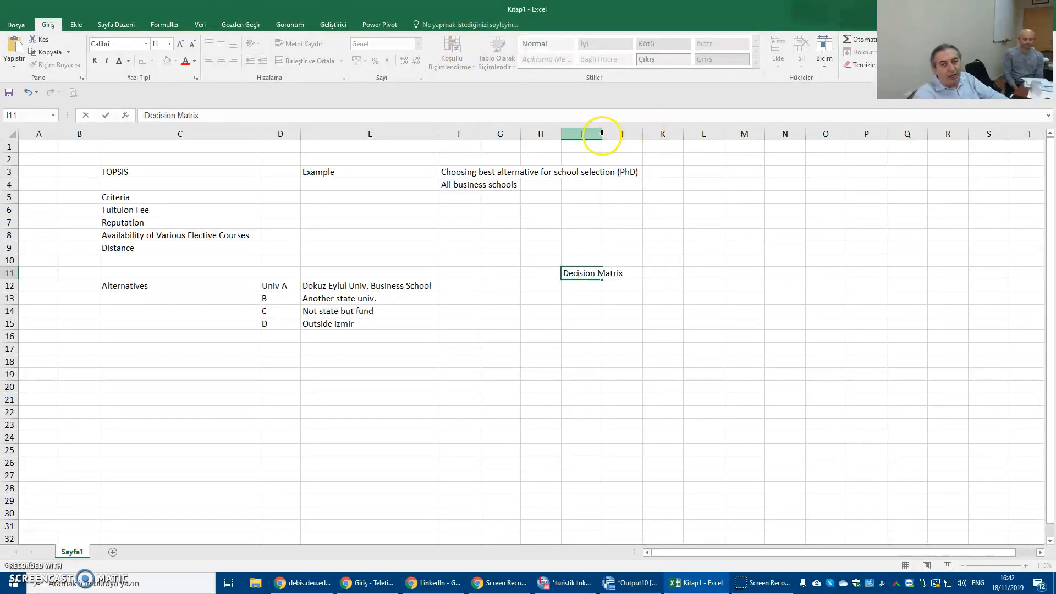
{"action": "double_click", "coordinate": [602, 133]}
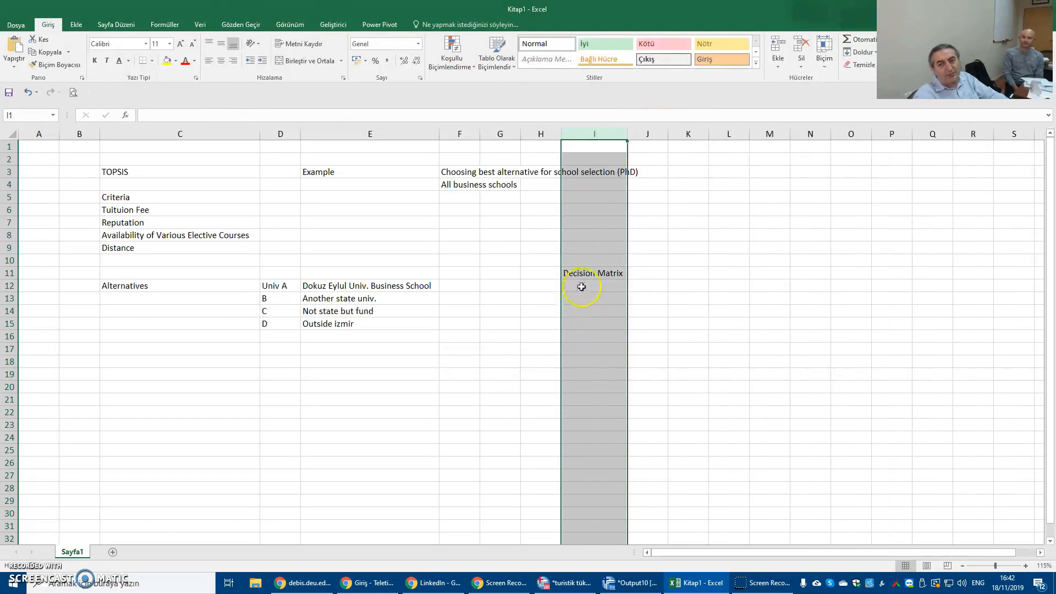
{"action": "left_click", "coordinate": [581, 287]}
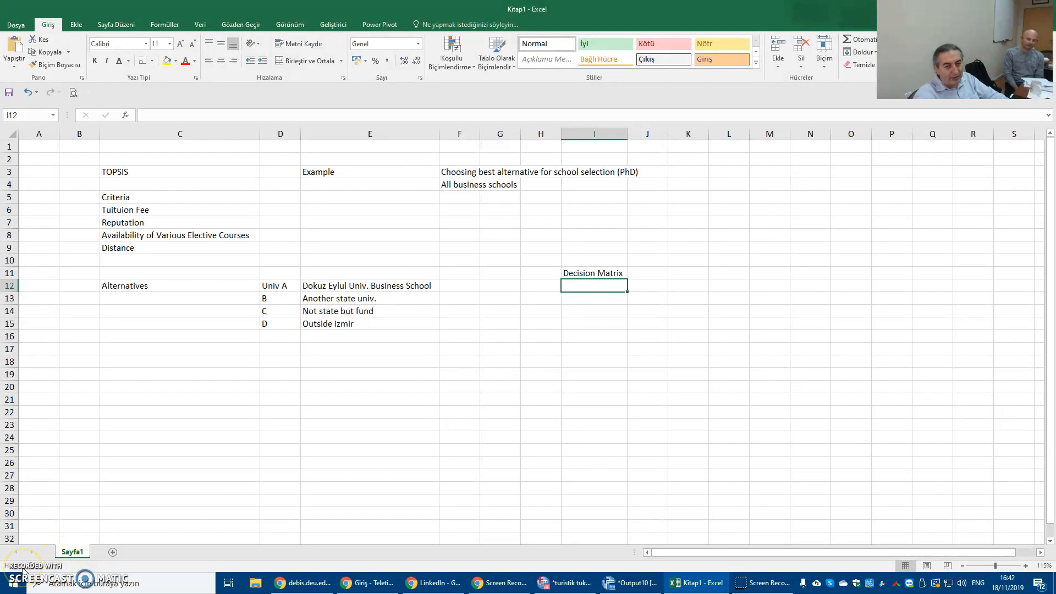
Step: Extend the heading in I11 to read "Decision Matrix (Aij)"
{"action": "key", "text": "Up"}
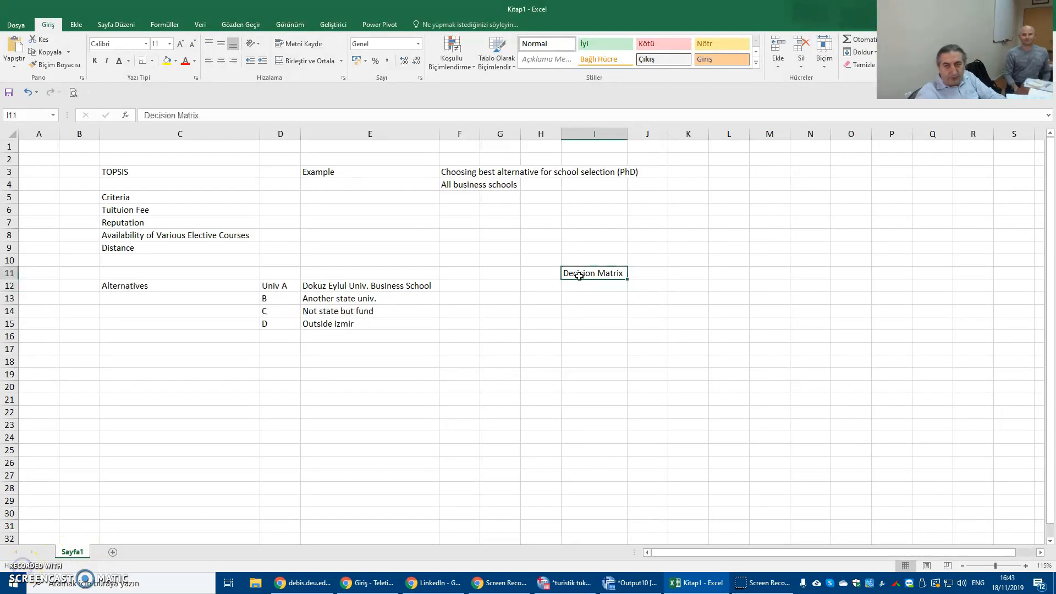
{"action": "left_click", "coordinate": [245, 115]}
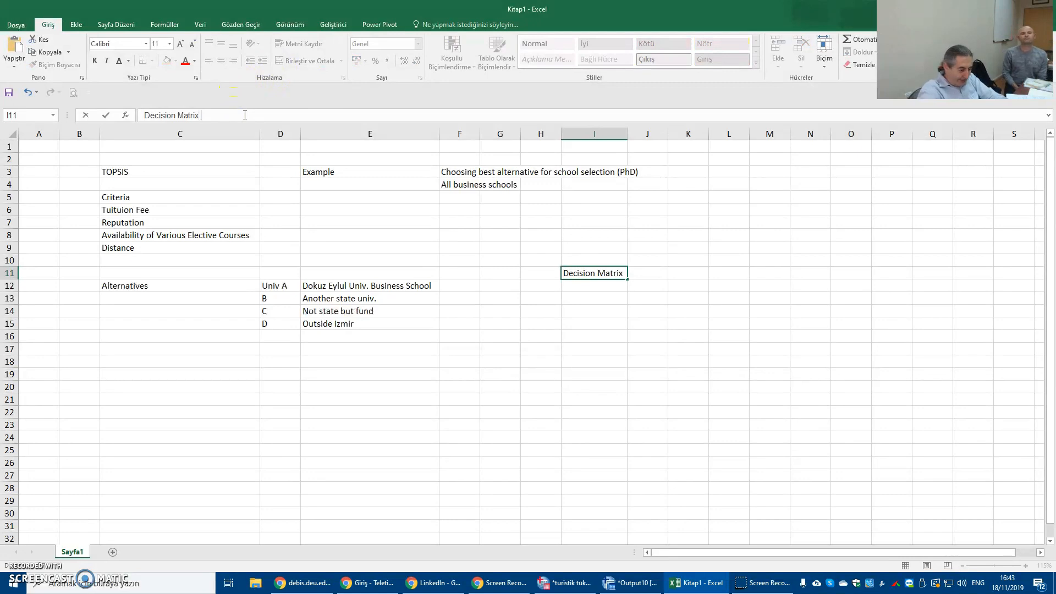
{"action": "type", "text": "(A"}
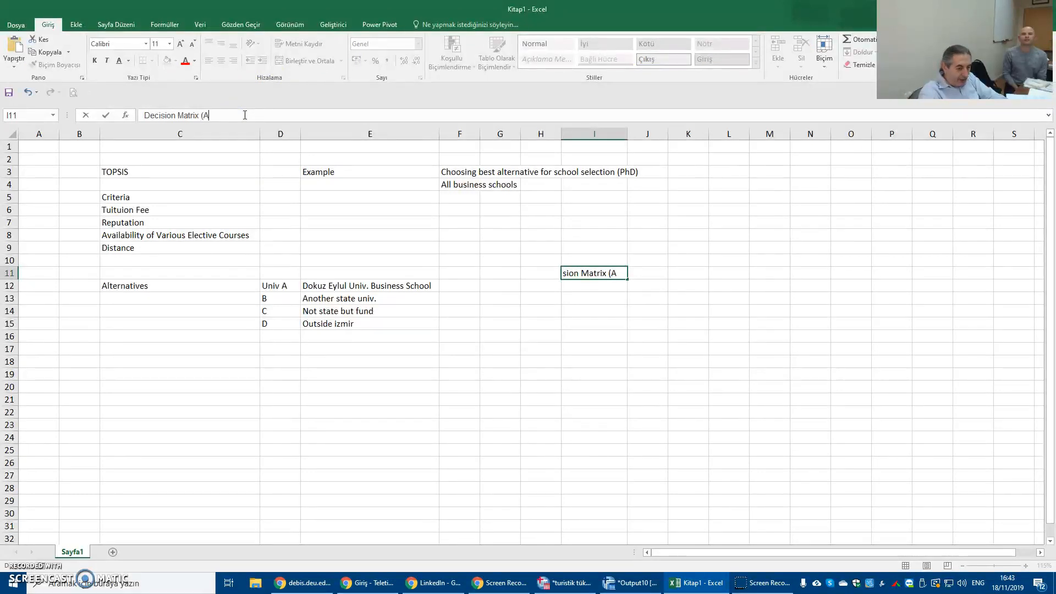
{"action": "type", "text": "ij)"}
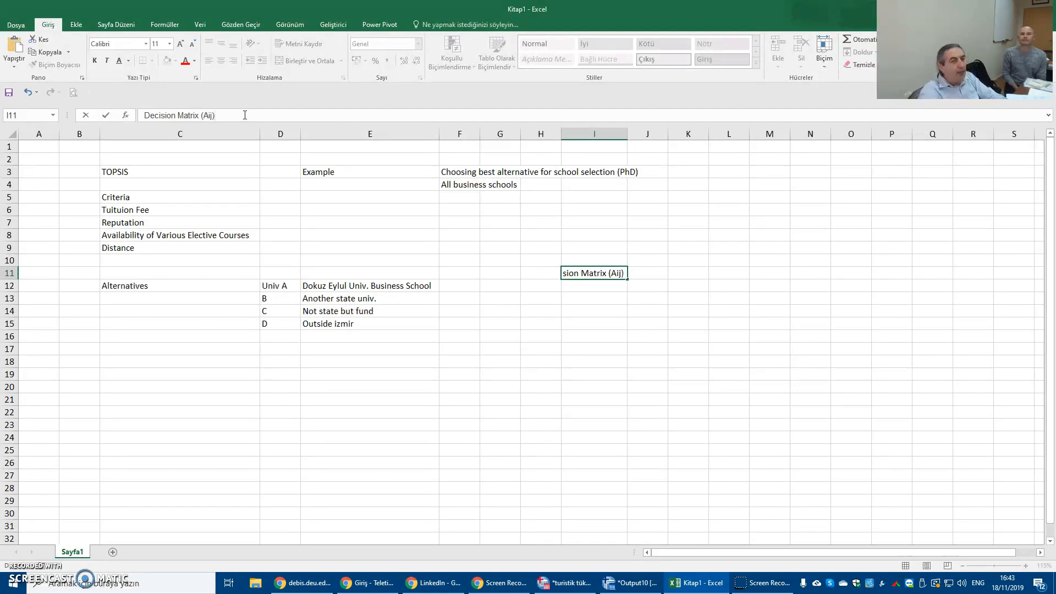
{"action": "key", "text": "Return"}
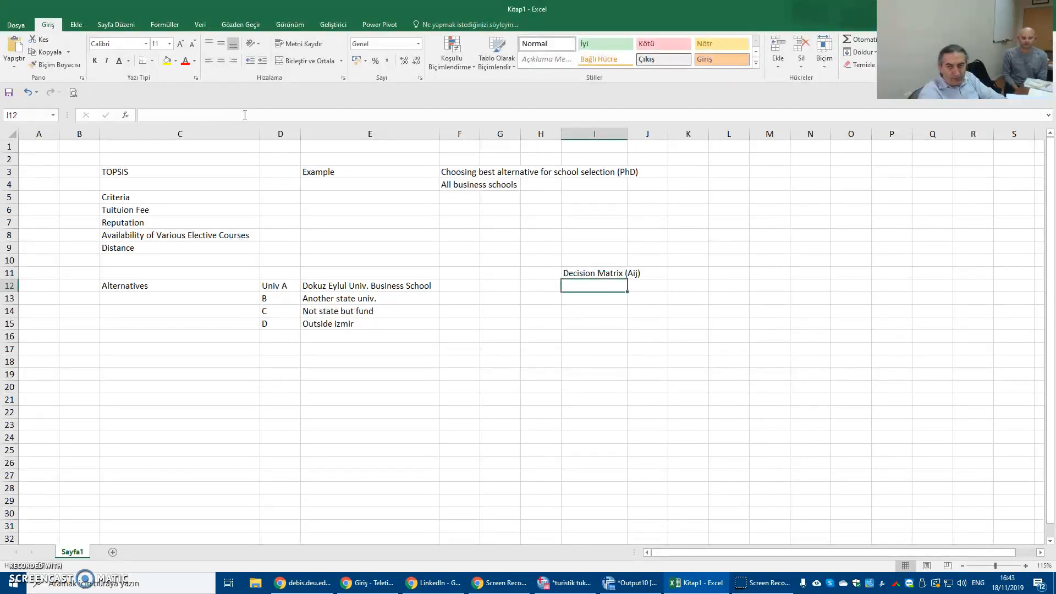
Step: Enter the note "Where i: number of alternatives" in I12, below the decision matrix heading
{"action": "type", "text": "Whe"}
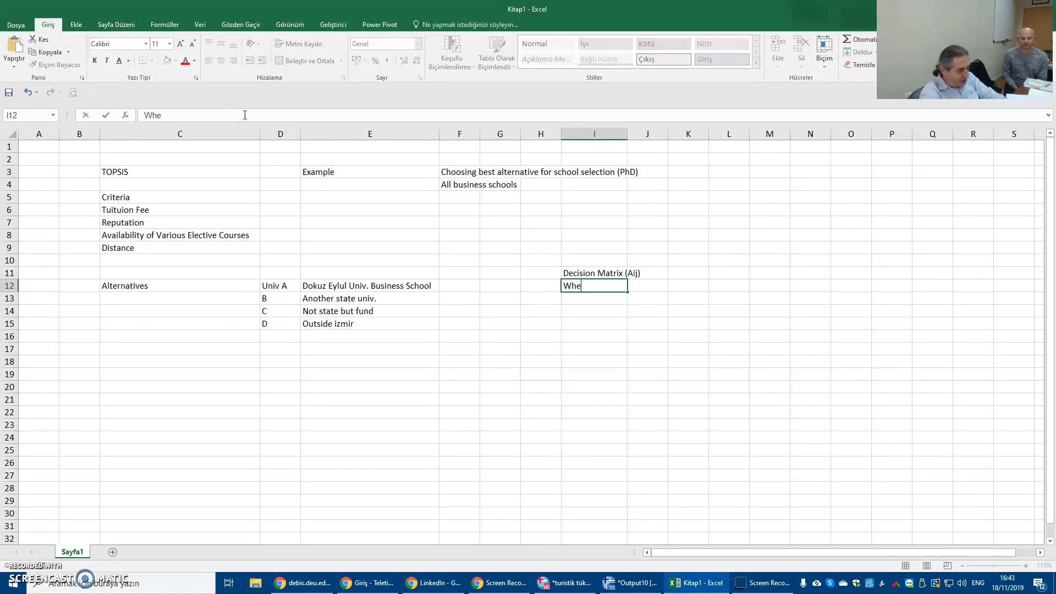
{"action": "type", "text": "re i:"}
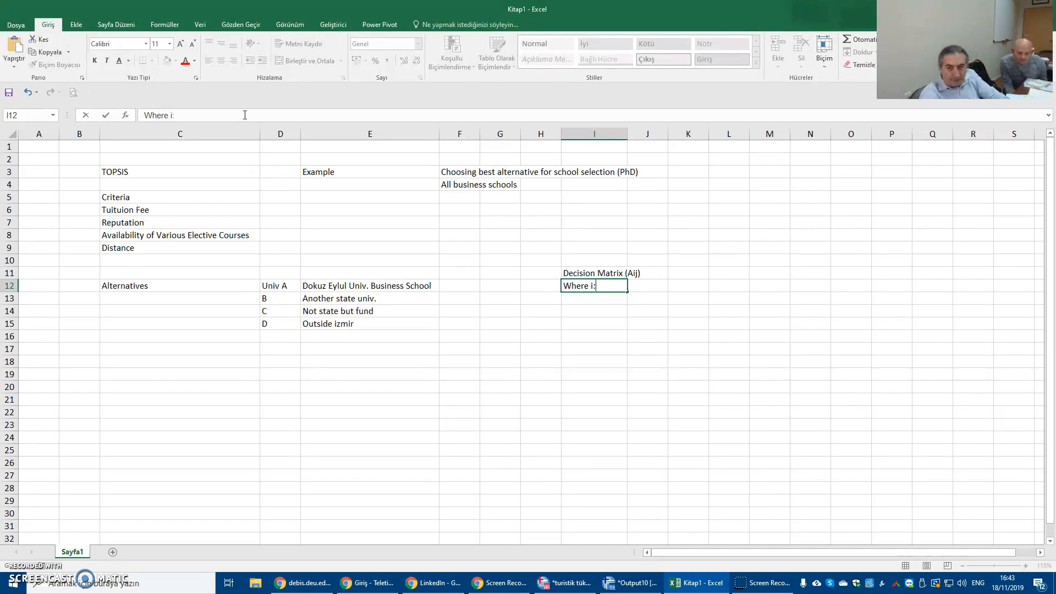
{"action": "type", "text": "num"}
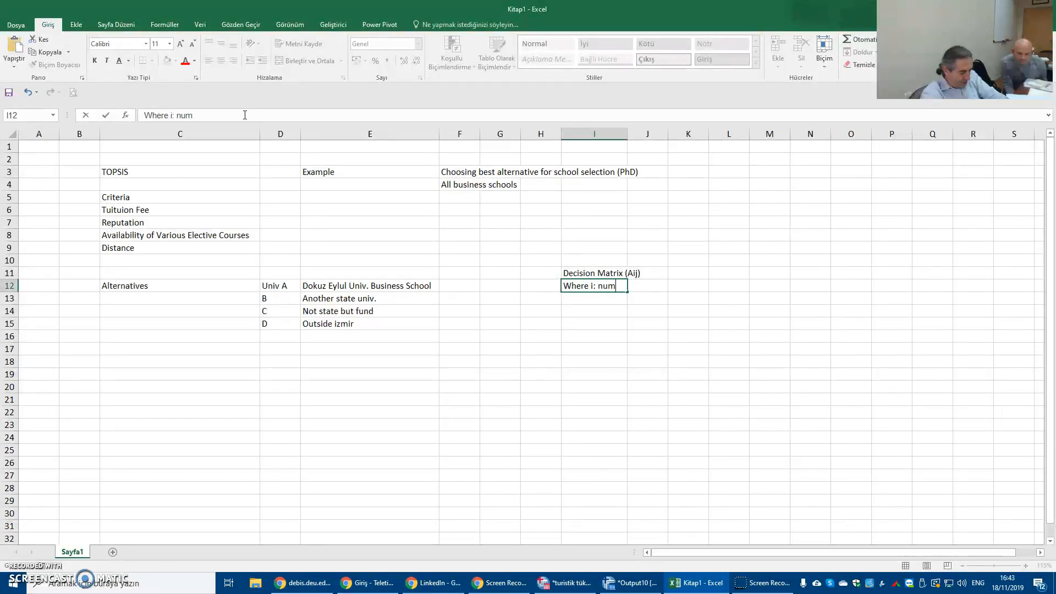
{"action": "type", "text": "ber of "}
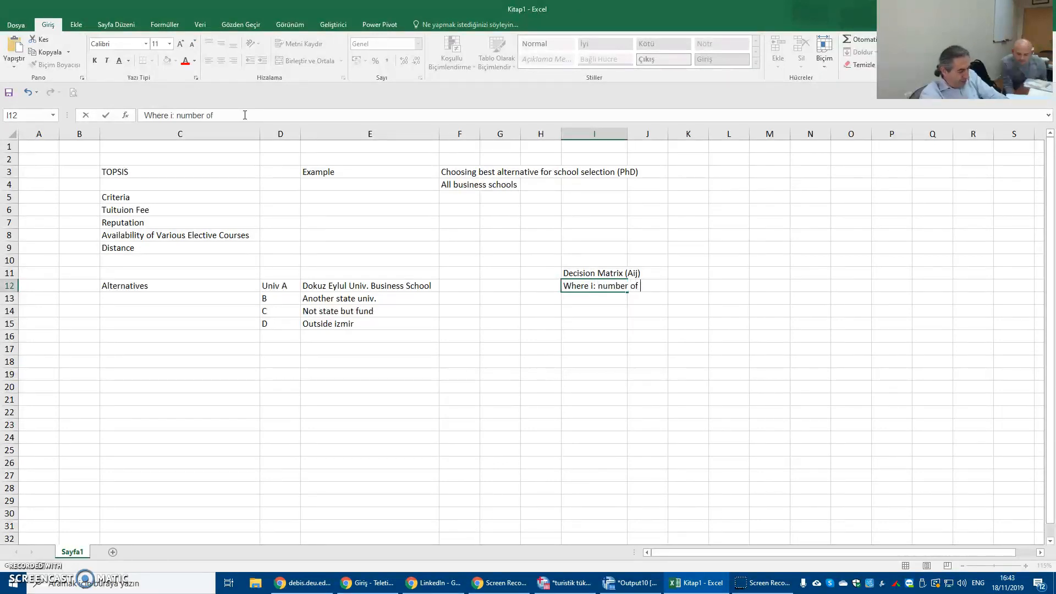
{"action": "type", "text": "alternativs"}
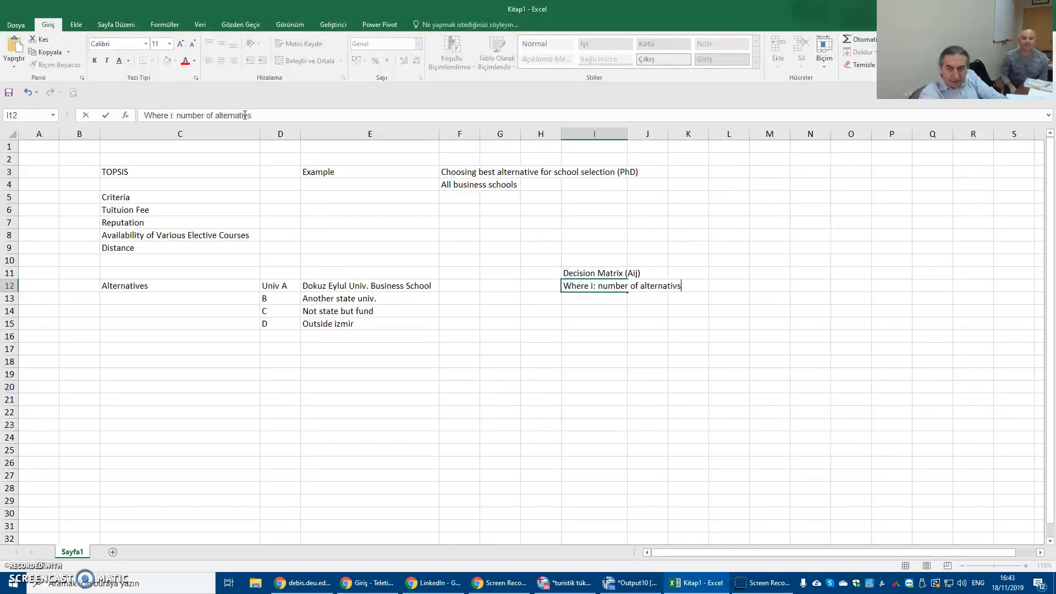
{"action": "key", "text": "BackSpace"}
{"action": "type", "text": "es"}
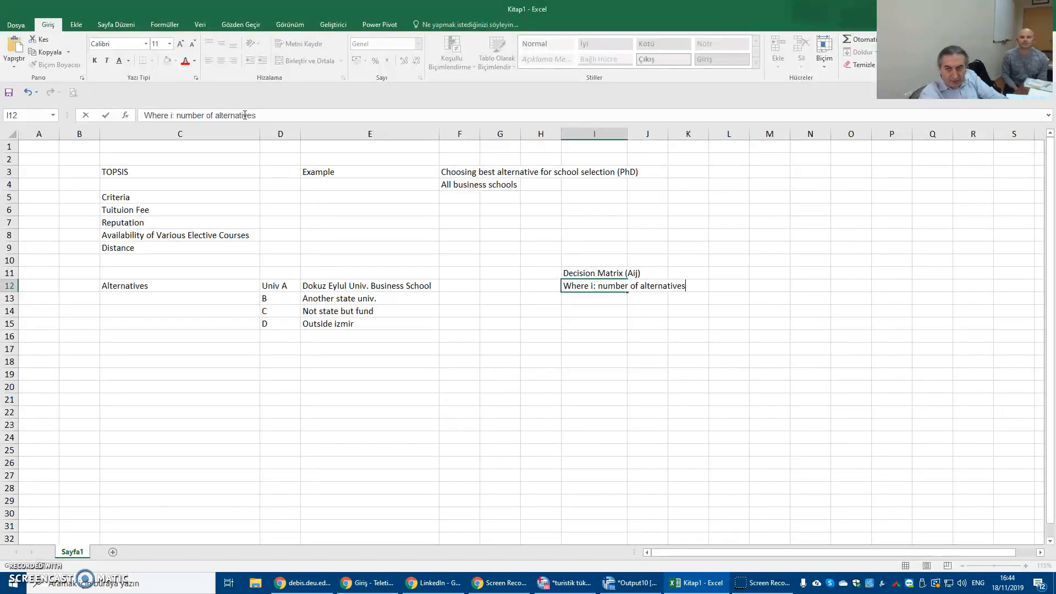
{"action": "key", "text": "Return"}
Step: Enter the note "j: Number of criteria" in I13
{"action": "type", "text": "j: "}
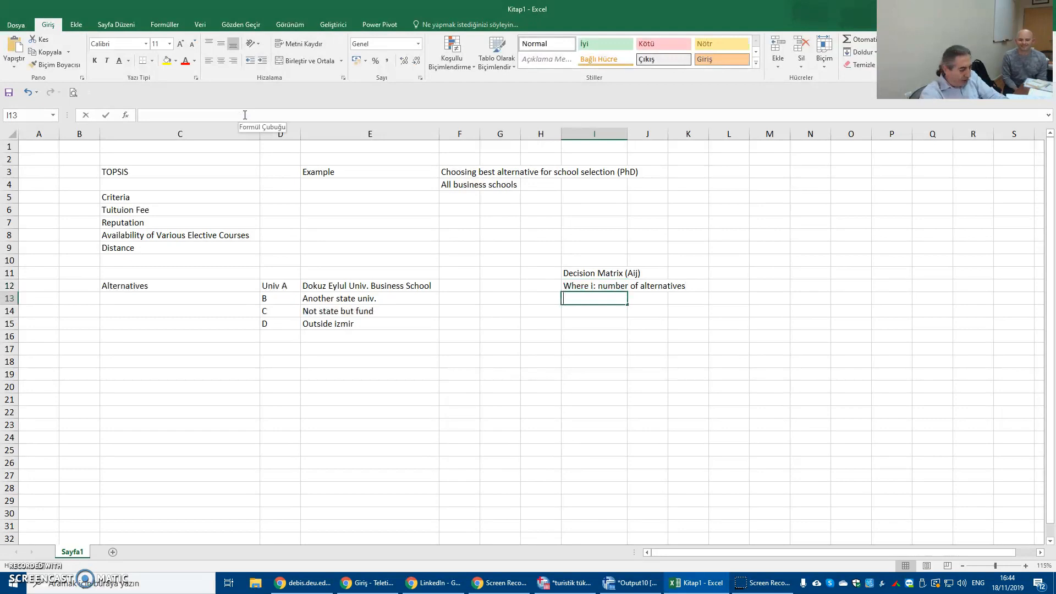
{"action": "type", "text": "Numb"}
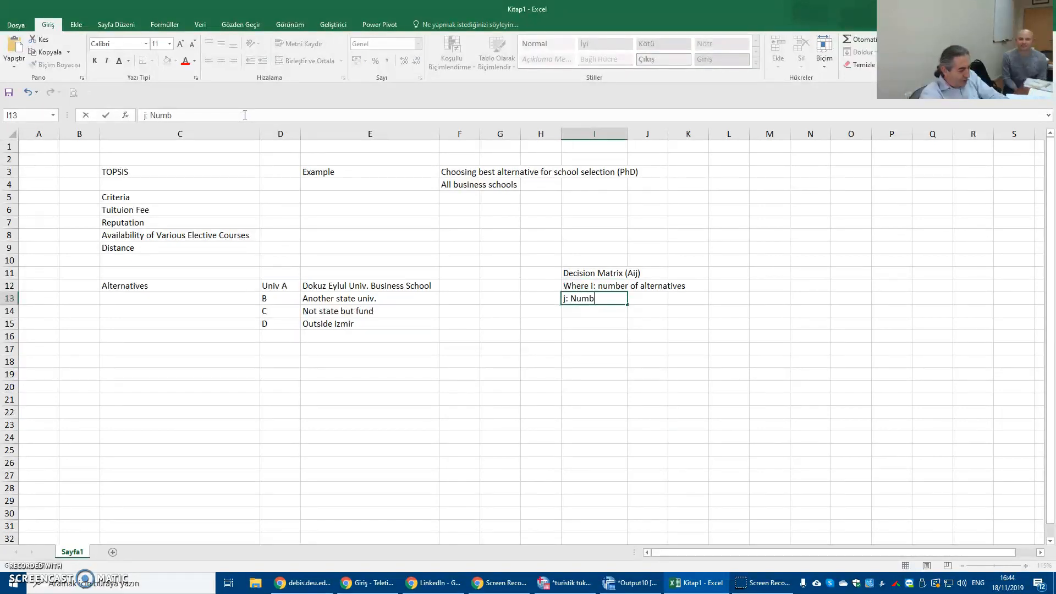
{"action": "type", "text": "er of cr"}
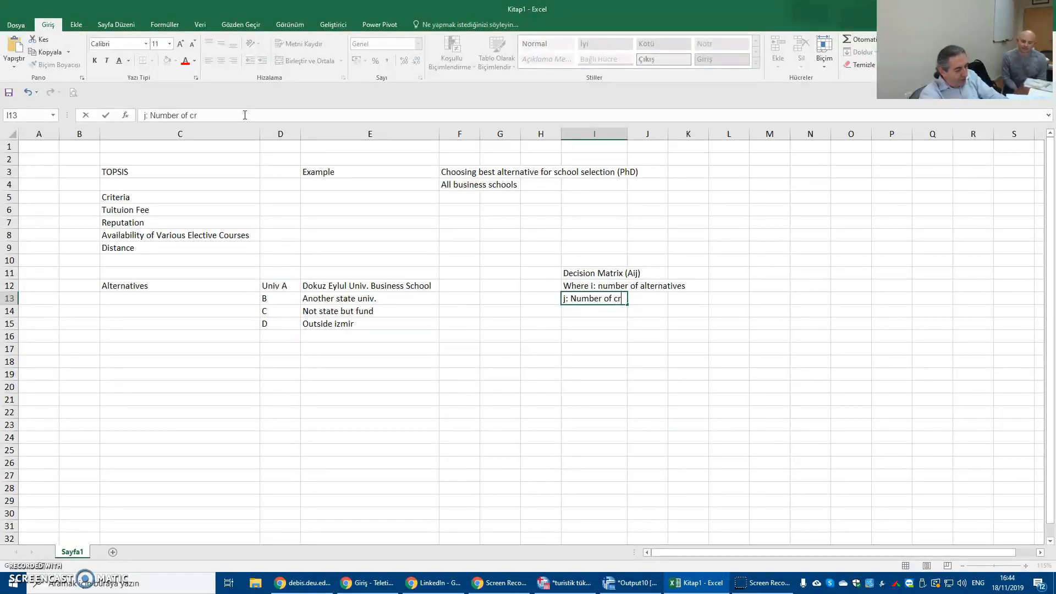
{"action": "type", "text": "iteria"}
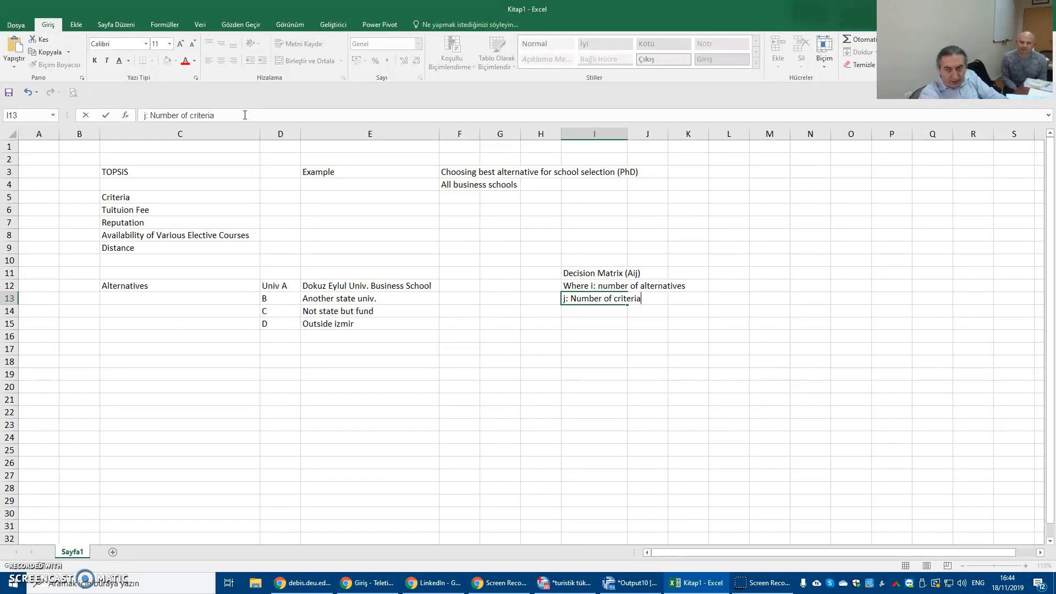
{"action": "key", "text": "Return"}
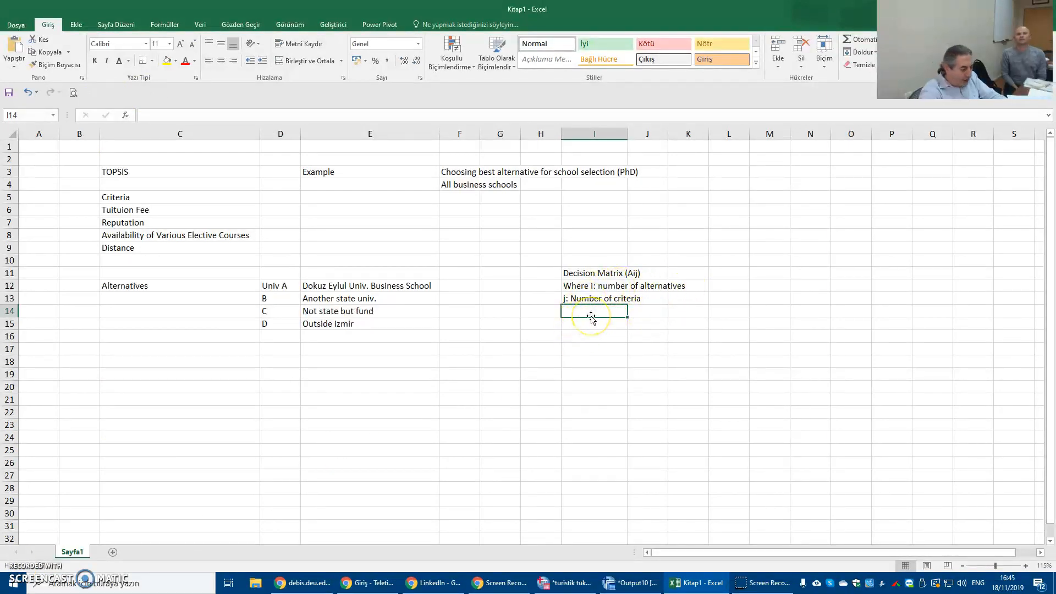
Step: Enter the matrix dimensions "i=4" in I14 and "j=4" in I15
{"action": "type", "text": "i=4"}
{"action": "key", "text": "Return"}
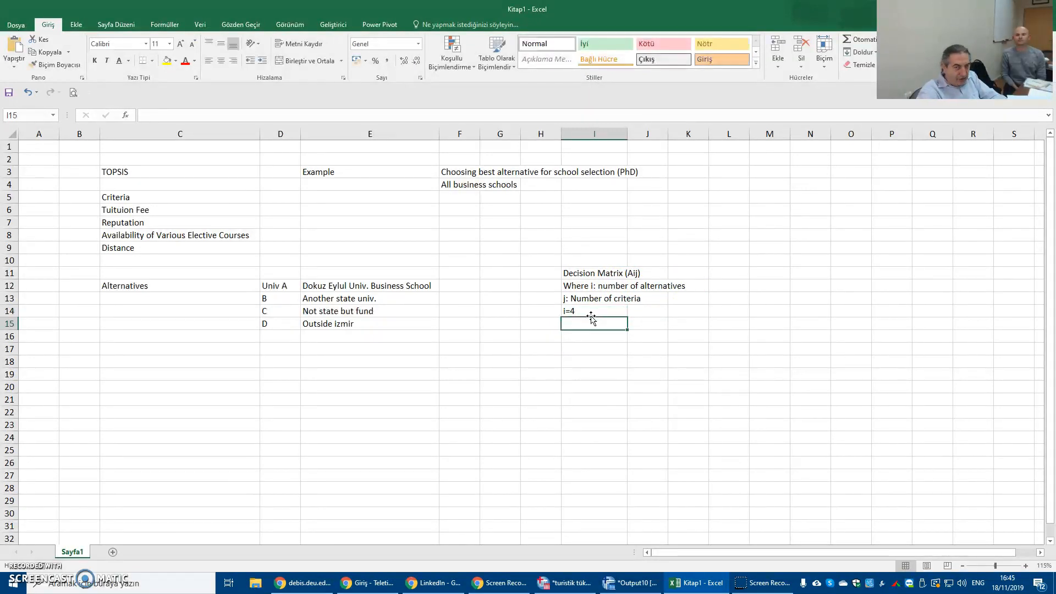
{"action": "type", "text": "j=4"}
{"action": "key", "text": "Return"}
Step: Enter the matrix label "Aij=" in H19
{"action": "key", "text": "Down"}
{"action": "key", "text": "Down"}
{"action": "key", "text": "Down"}
{"action": "key", "text": "Left"}
{"action": "type", "text": "A"}
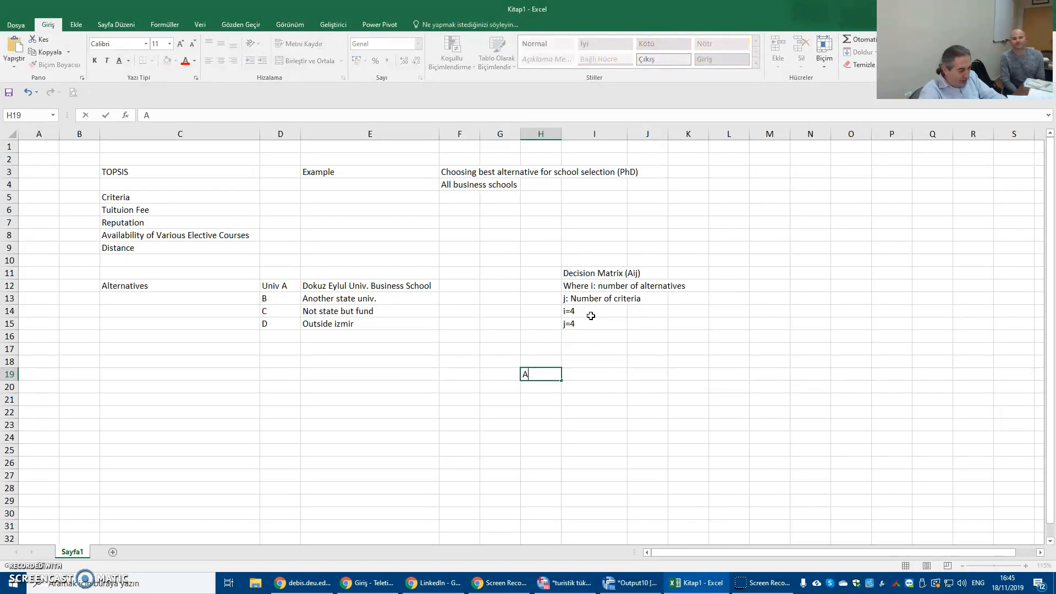
{"action": "type", "text": "ij="}
{"action": "key", "text": "Tab"}
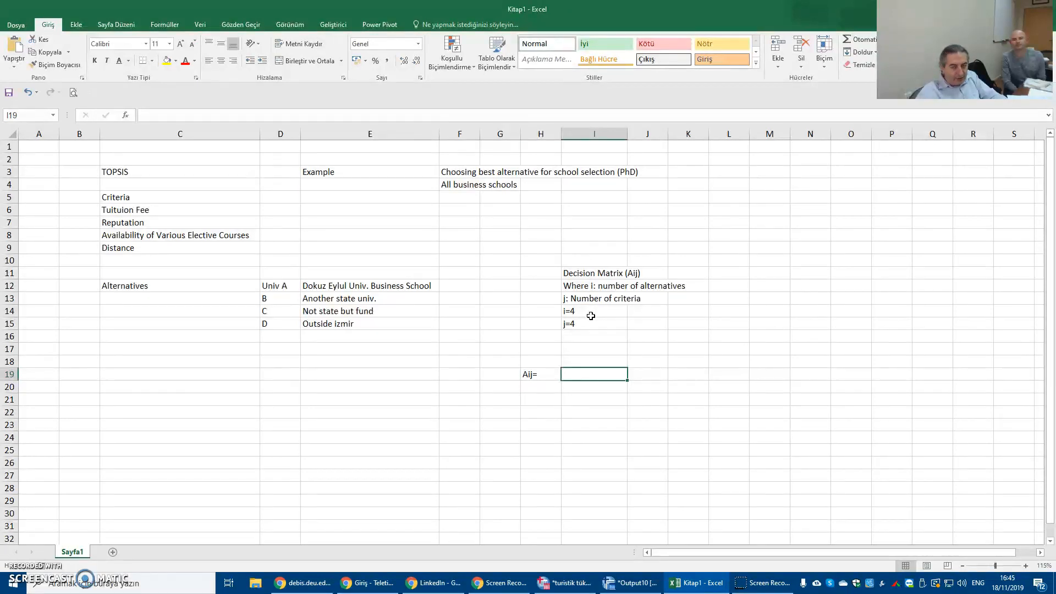
{"action": "type", "text": "aii"}
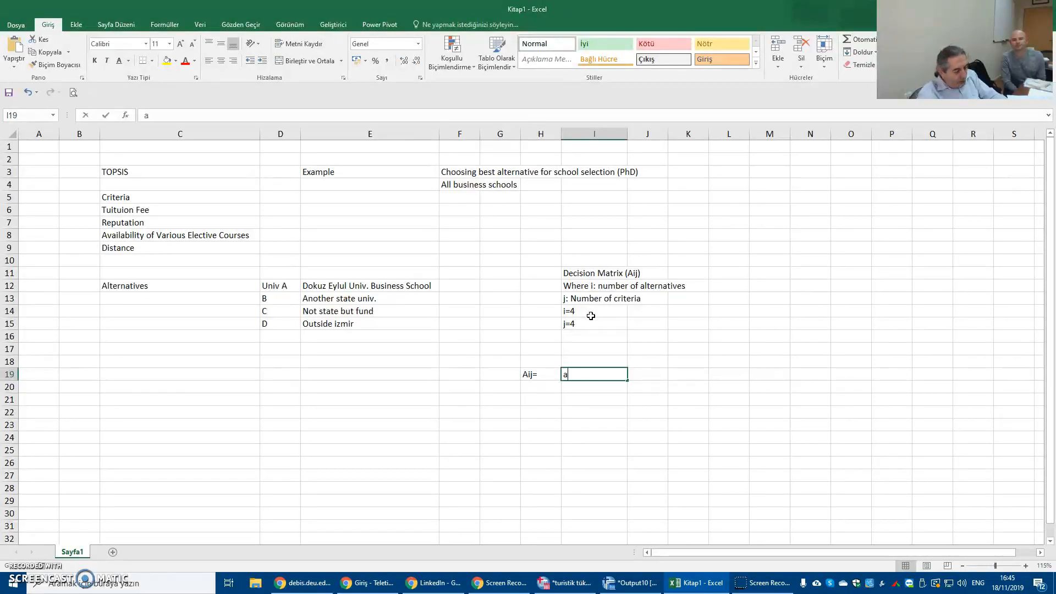
{"action": "key", "text": "Tab"}
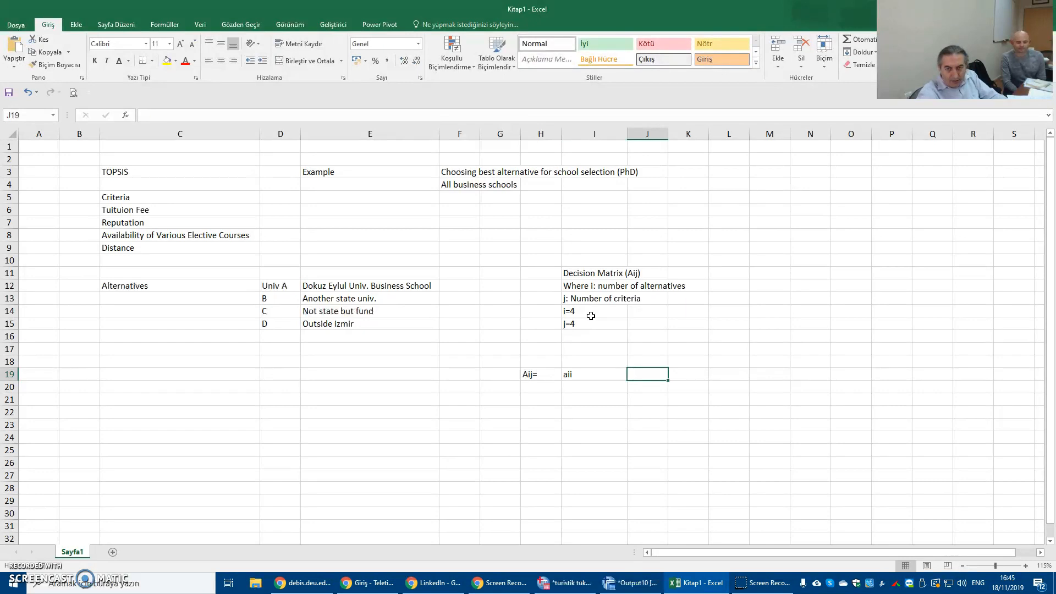
{"action": "key", "text": "Left"}
Step: Fill the first matrix row, I19 to L19, with the element labels a11, a12, a13 and a14
{"action": "type", "text": "a11"}
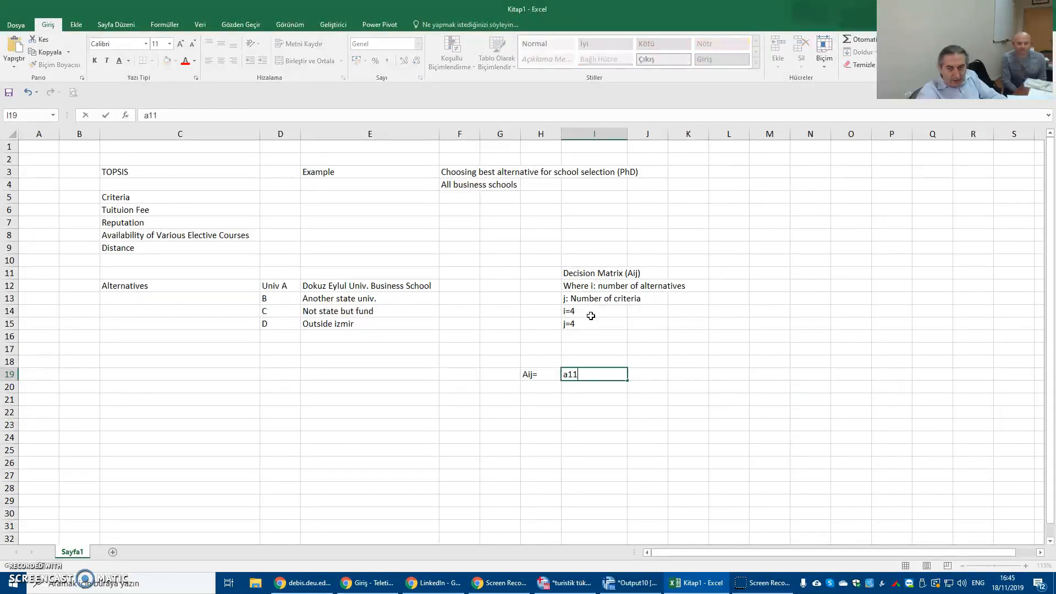
{"action": "key", "text": "Tab"}
{"action": "type", "text": "a12"}
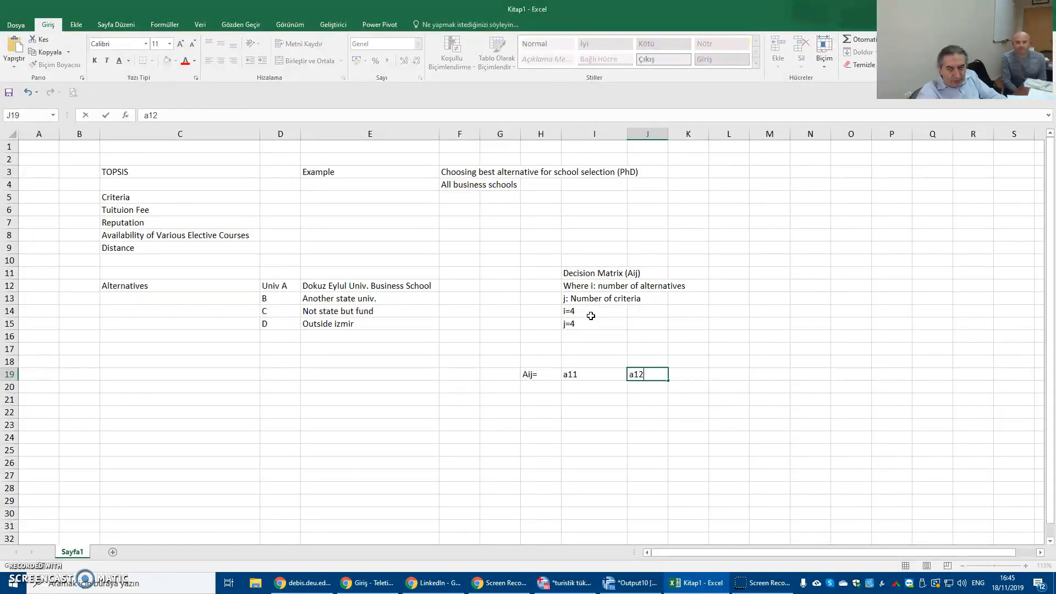
{"action": "key", "text": "Tab"}
{"action": "type", "text": "a13"}
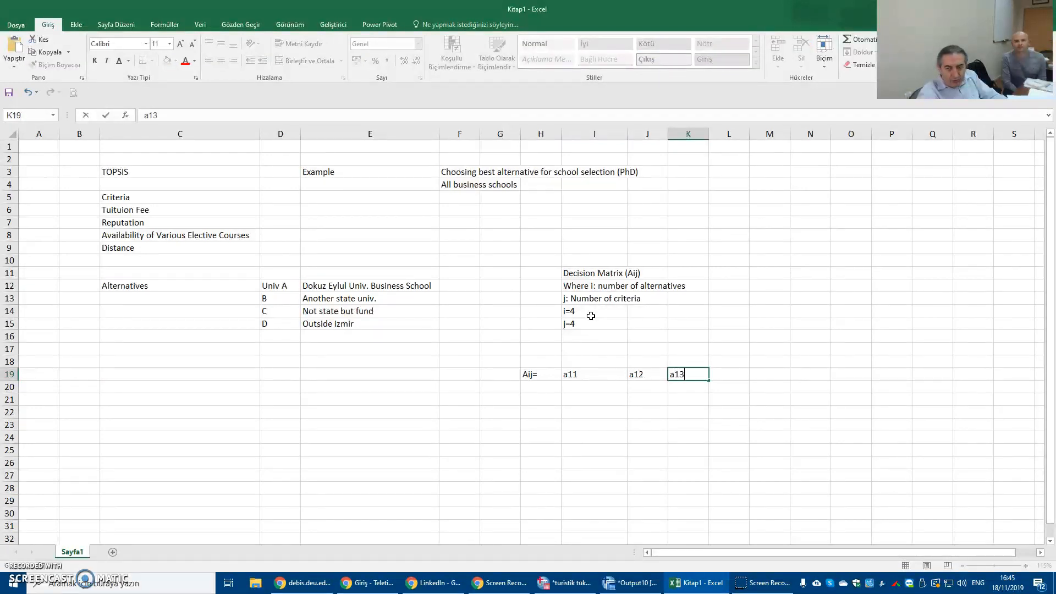
{"action": "key", "text": "Tab"}
{"action": "type", "text": "a14"}
{"action": "key", "text": "Return"}
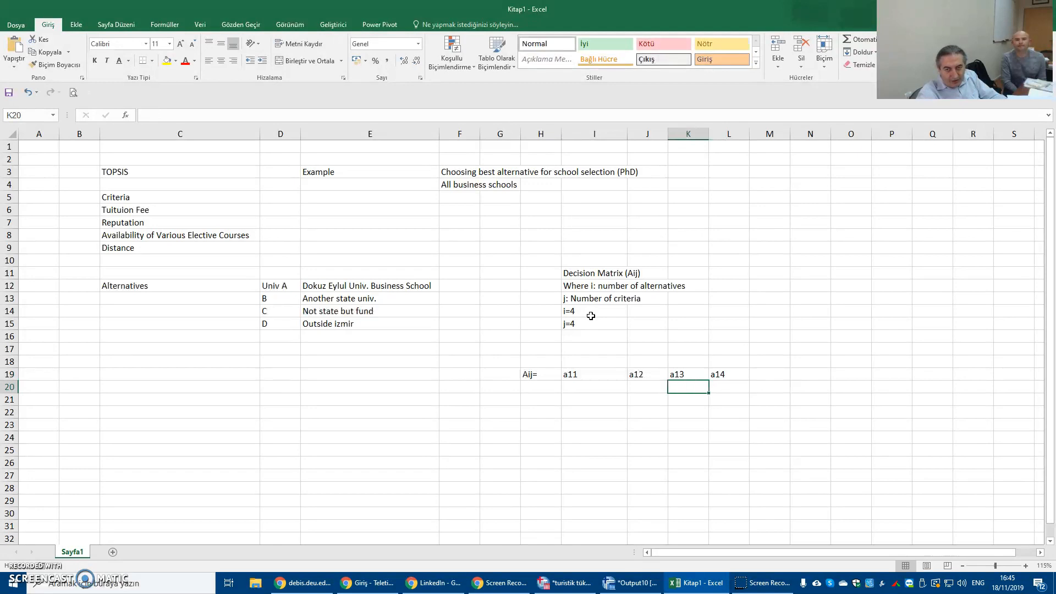
Step: Enter the element label "a41" in I23 as the start of the last matrix row
{"action": "key", "text": "Left"}
{"action": "key", "text": "Left"}
{"action": "key", "text": "Down"}
{"action": "key", "text": "Down"}
{"action": "key", "text": "Down"}
{"action": "type", "text": "a"}
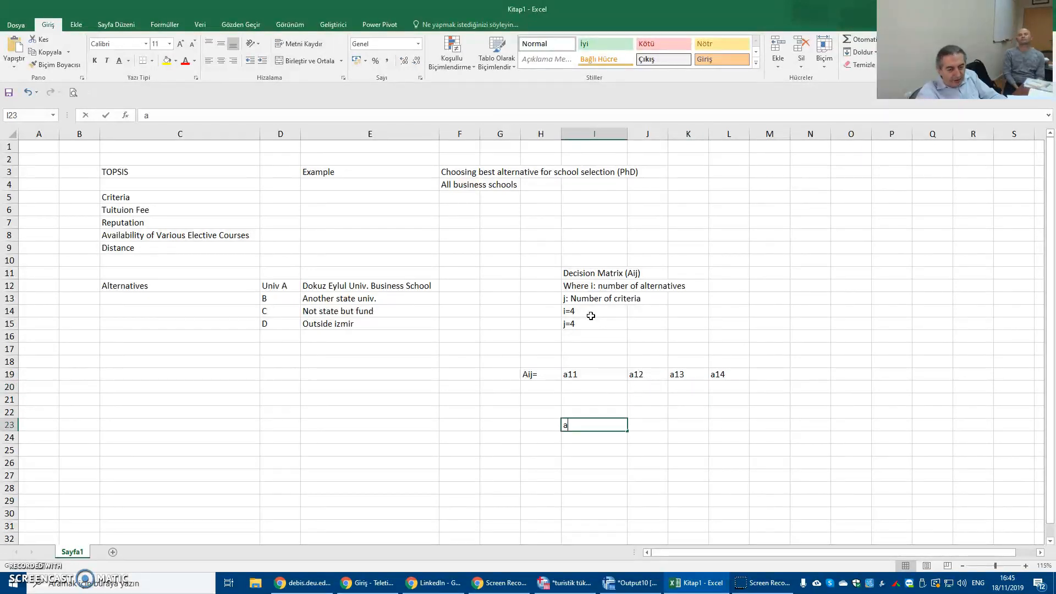
{"action": "type", "text": "41"}
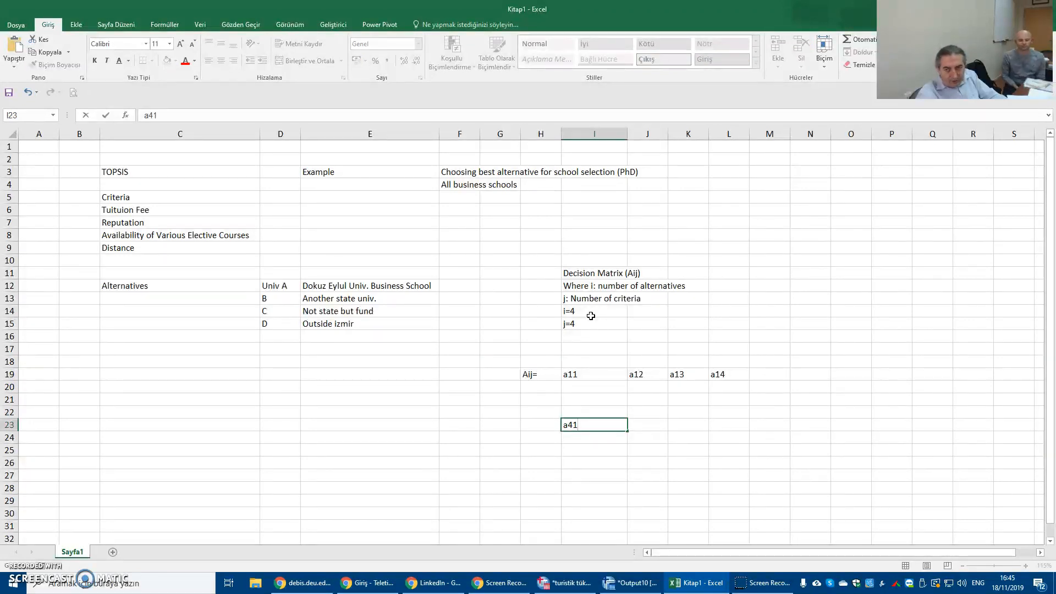
Step: Enter the element label "a44" in L23 as the end of the last matrix row
{"action": "key", "text": "Right"}
{"action": "key", "text": "Right"}
{"action": "key", "text": "Right"}
{"action": "type", "text": "a"}
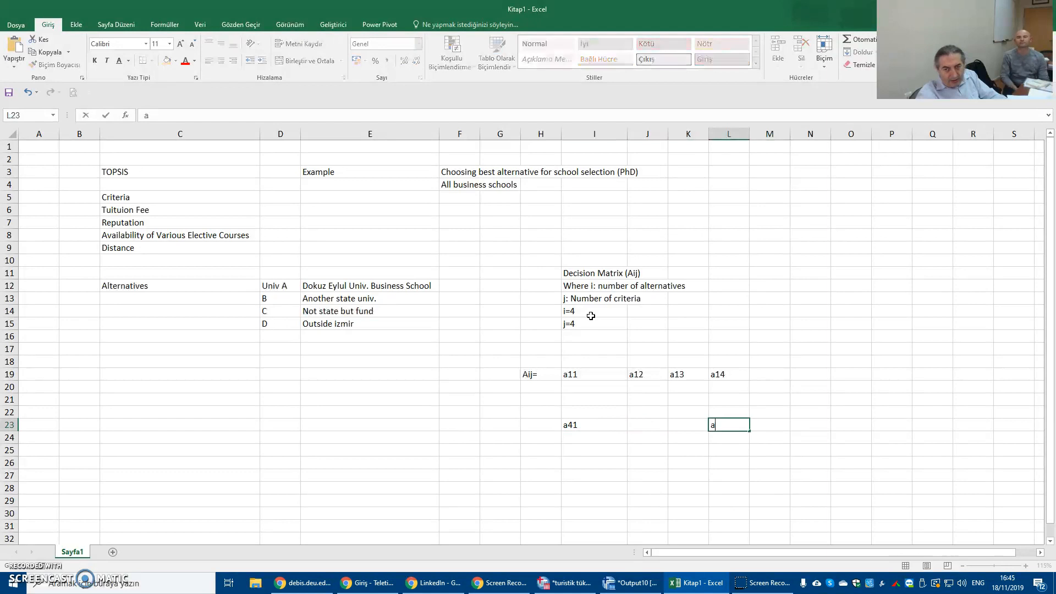
{"action": "type", "text": "44"}
{"action": "key", "text": "Return"}
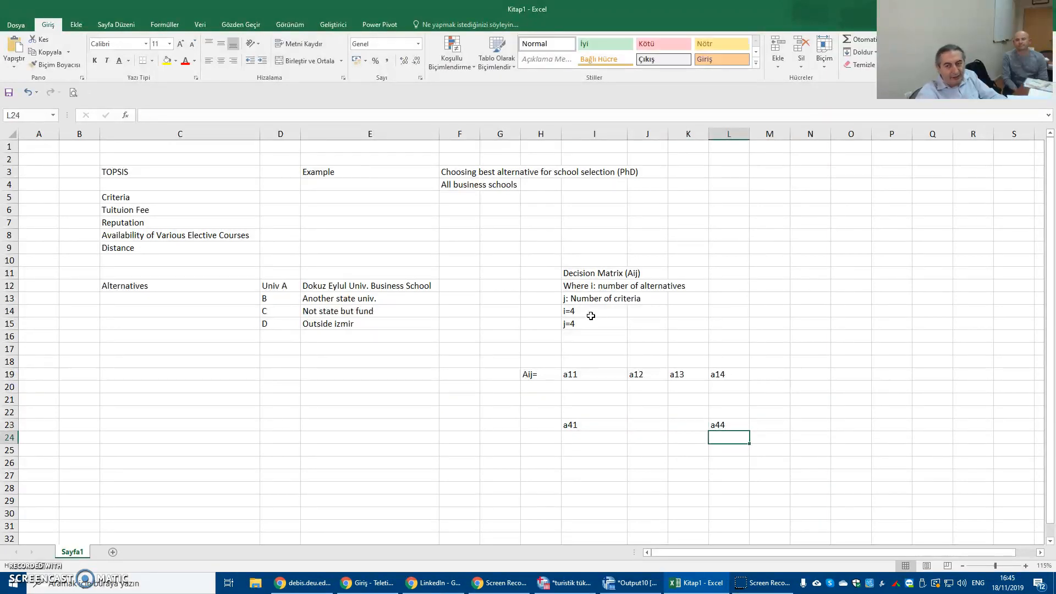